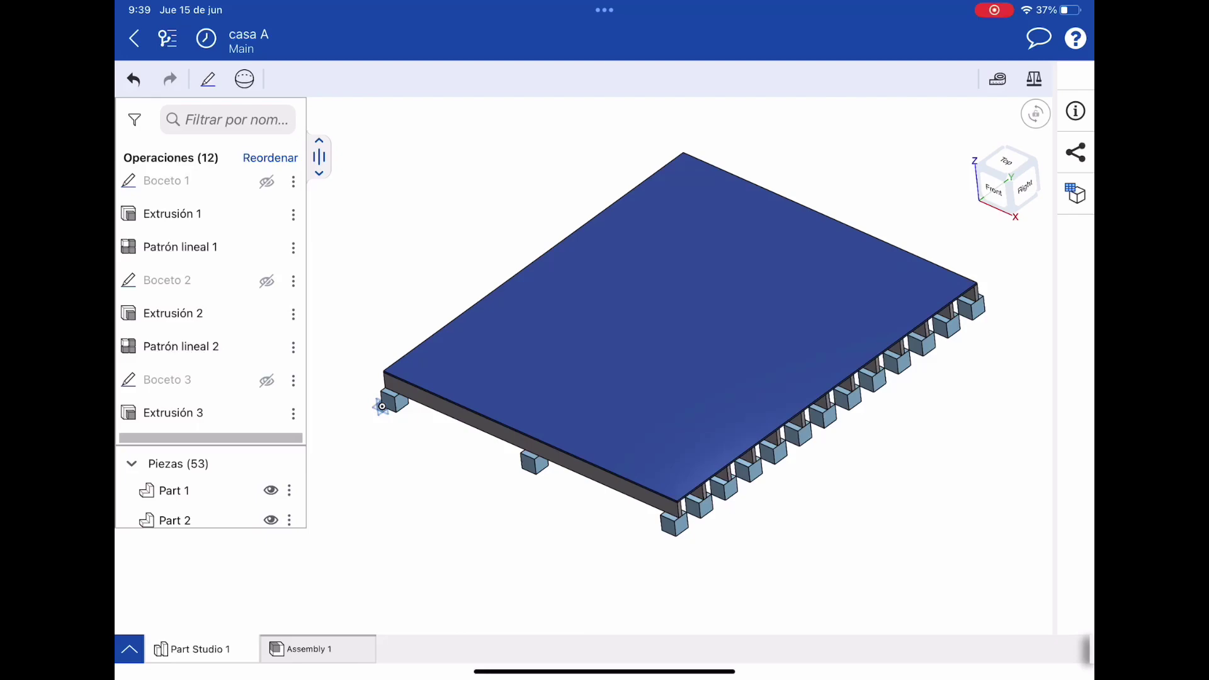
- Start a sketch on the platform's top face and draw a thin rectangle along its left edge
{"action": "mouse_move", "coordinate": [382, 407]}
{"action": "left_mouse_down"}
{"action": "mouse_move", "coordinate": [457, 155]}
{"action": "mouse_move", "coordinate": [432, 172]}
{"action": "mouse_move", "coordinate": [381, 359]}
{"action": "mouse_move", "coordinate": [398, 446]}
{"action": "left_mouse_up"}
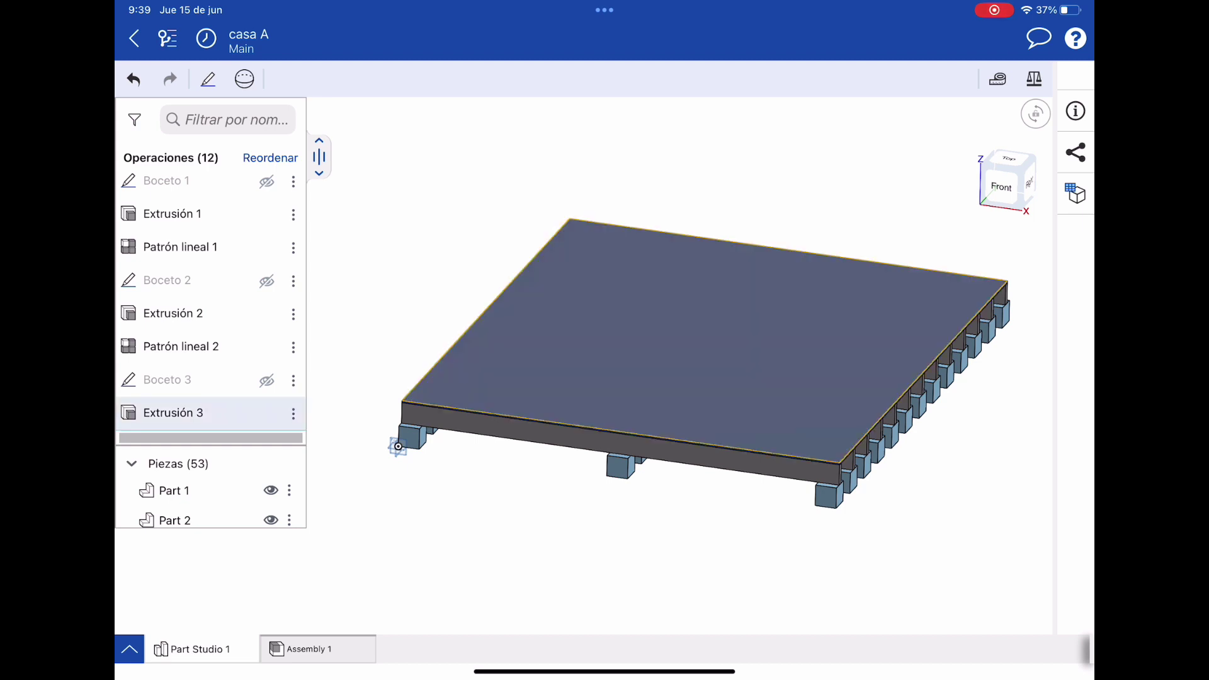
{"action": "left_click", "coordinate": [208, 79]}
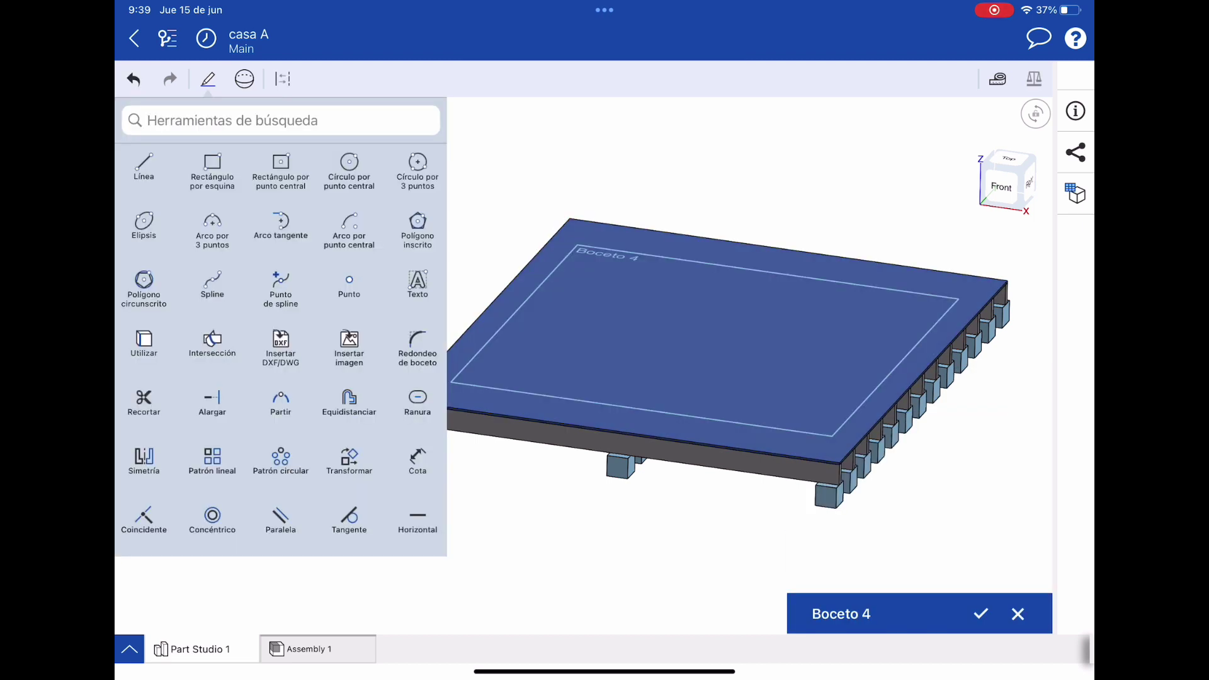
{"action": "key", "text": "g"}
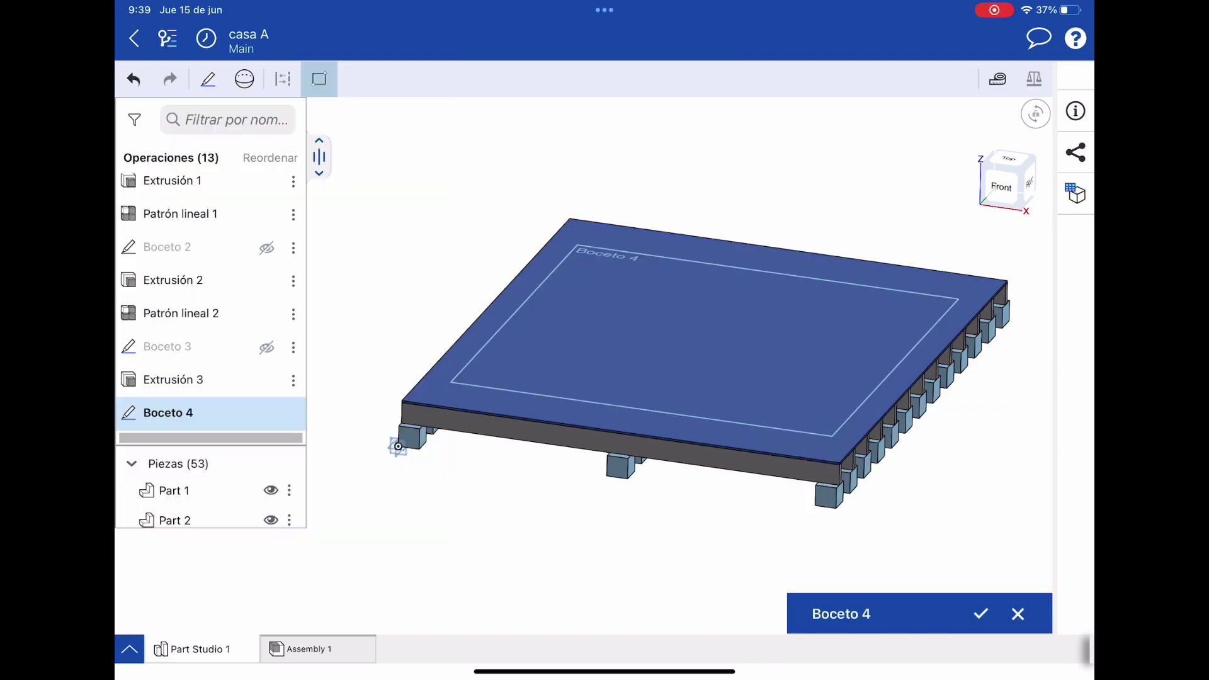
{"action": "scroll", "coordinate": [398, 445], "scroll_direction": "up", "scroll_amount": 5}
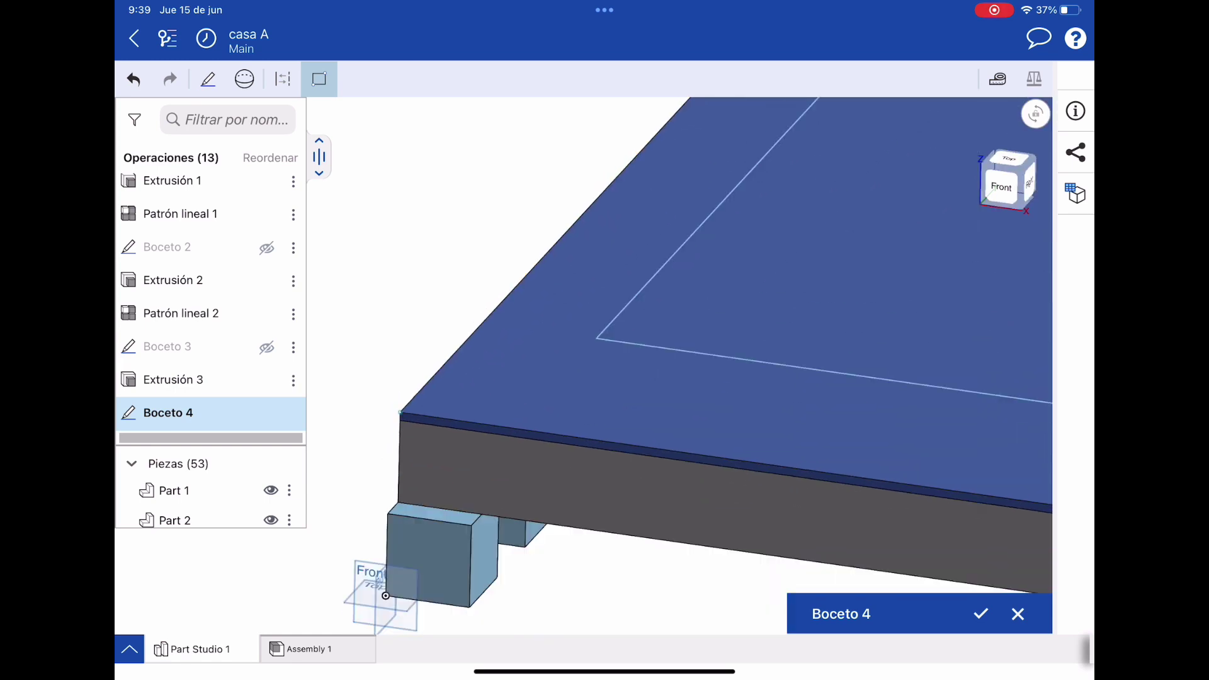
{"action": "scroll", "coordinate": [605, 365], "scroll_direction": "down", "scroll_amount": 5}
{"action": "scroll", "coordinate": [562, 239], "scroll_direction": "up", "scroll_amount": 10}
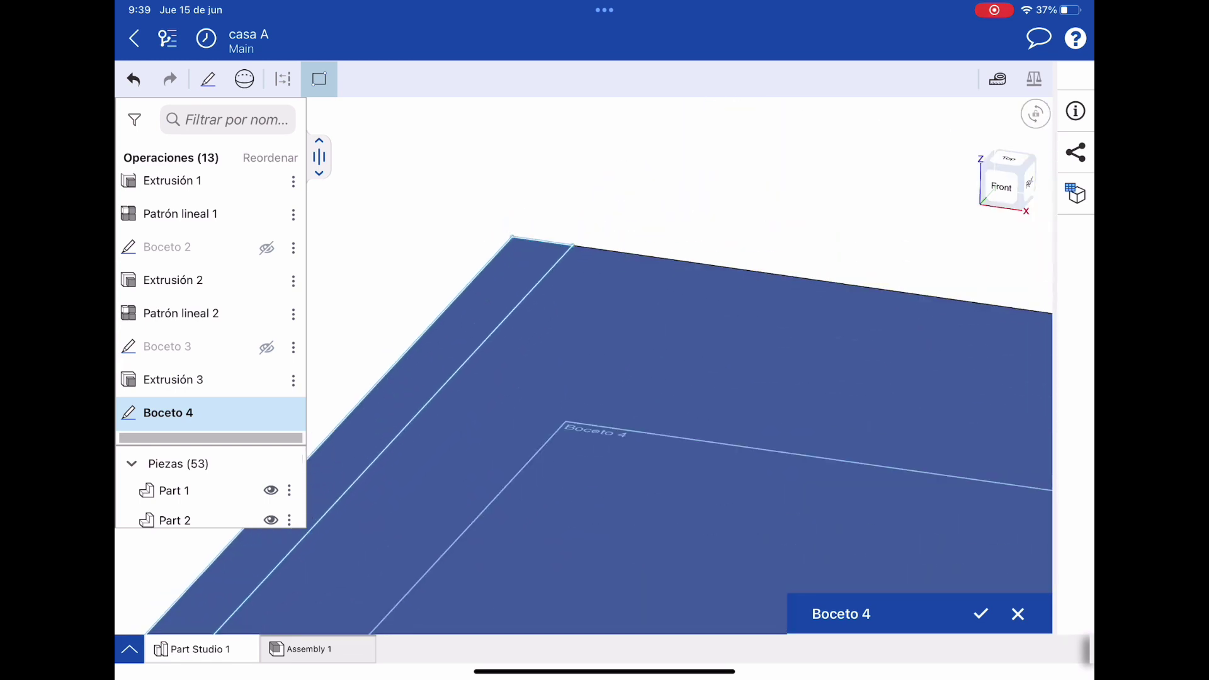
{"action": "scroll", "coordinate": [399, 446], "scroll_direction": "down", "scroll_amount": 5}
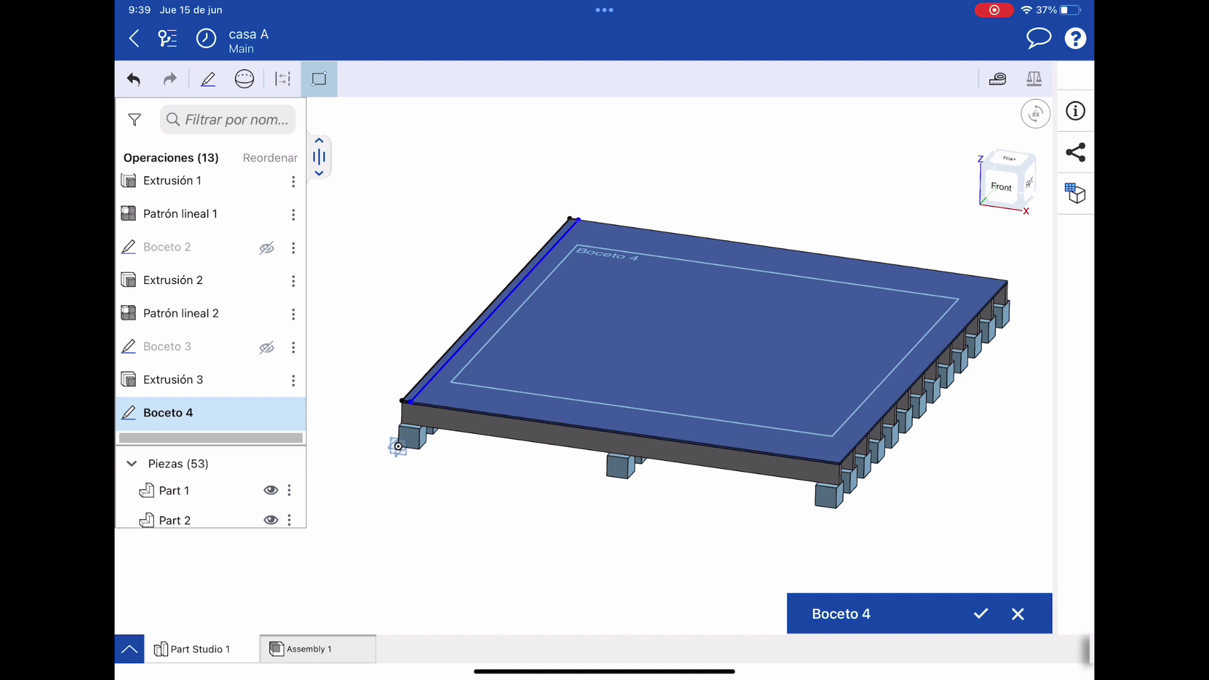
{"action": "left_click", "coordinate": [208, 79]}
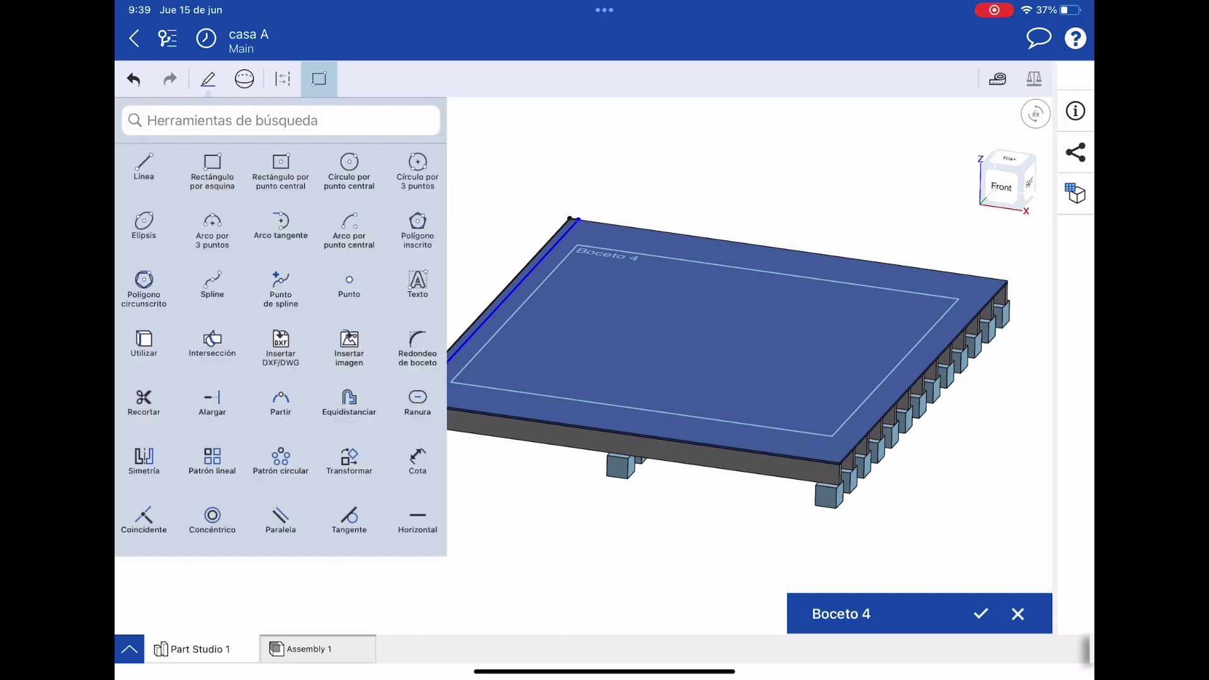
- Dimension the strip's short edge to a width of 10 cm
{"action": "left_click", "coordinate": [398, 445]}
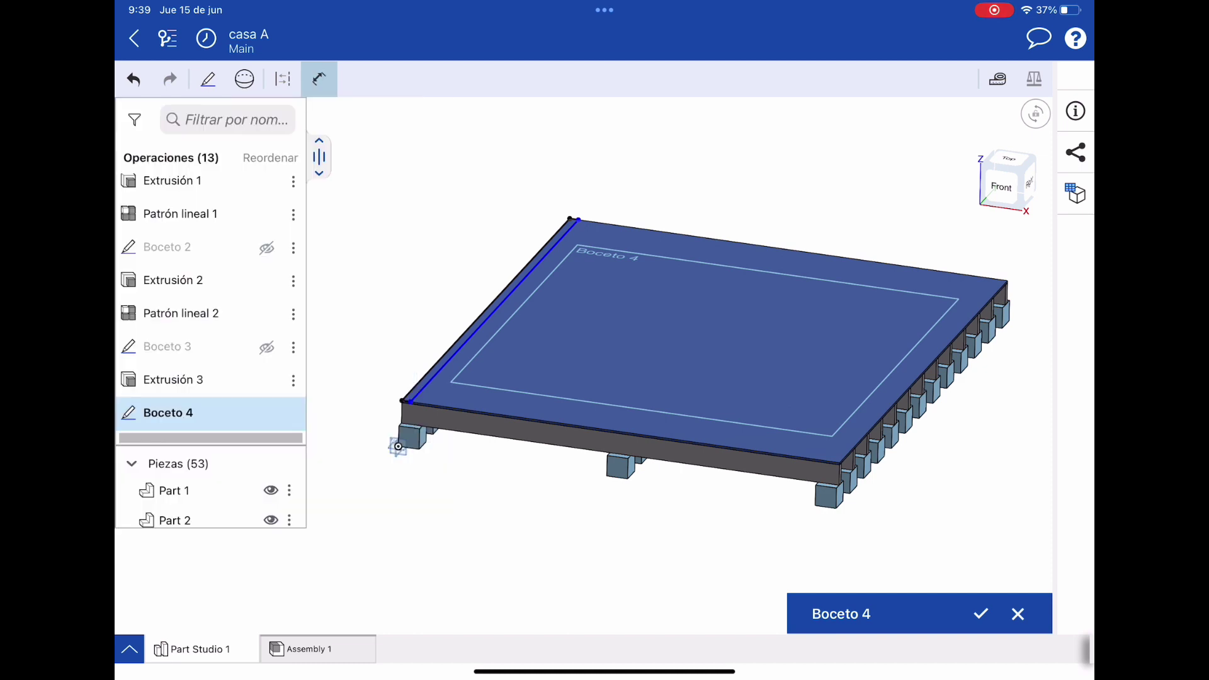
{"action": "scroll", "coordinate": [398, 446], "scroll_direction": "up", "scroll_amount": 5}
{"action": "left_click", "coordinate": [410, 378]}
{"action": "scroll", "coordinate": [398, 446], "scroll_direction": "down", "scroll_amount": 3}
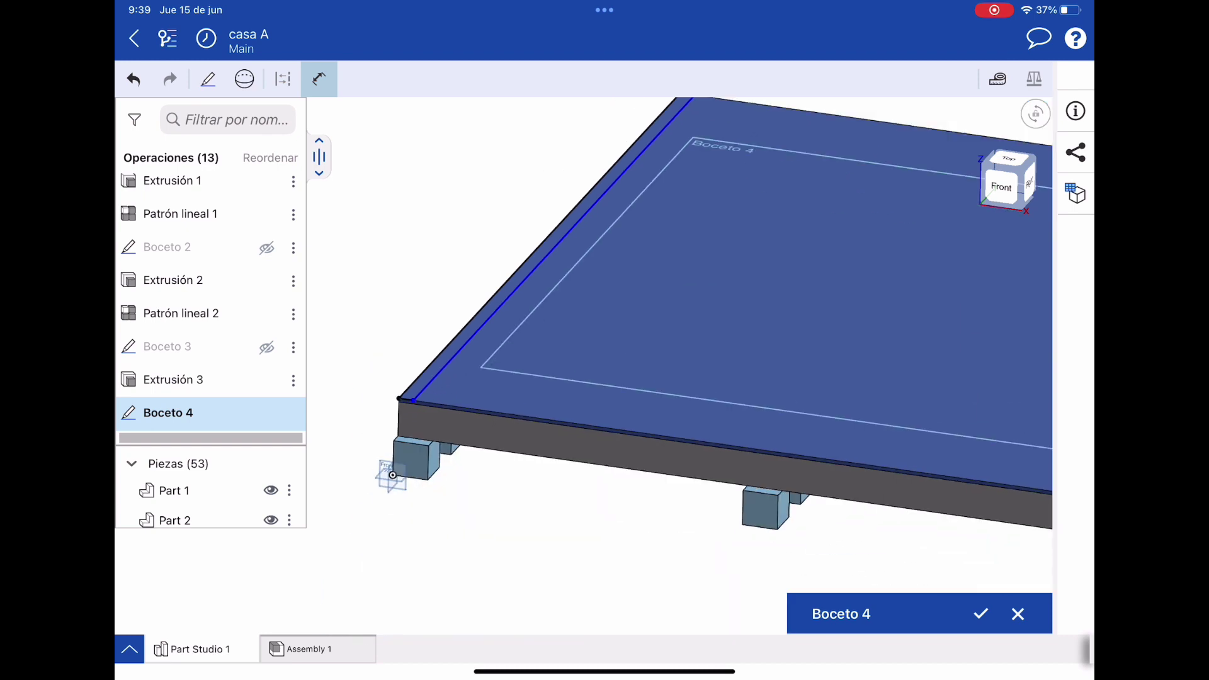
{"action": "scroll", "coordinate": [398, 446], "scroll_direction": "down", "scroll_amount": 2}
{"action": "left_click", "coordinate": [398, 446]}
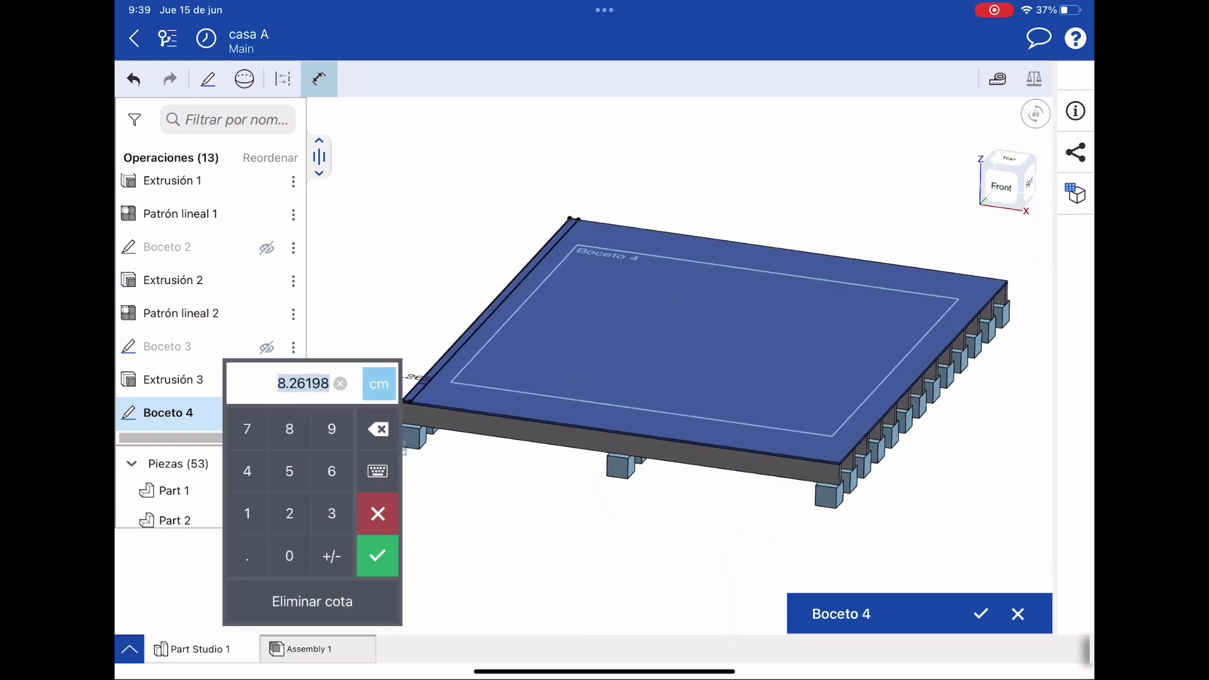
{"action": "left_click", "coordinate": [246, 513]}
{"action": "left_click", "coordinate": [289, 556]}
{"action": "left_click", "coordinate": [377, 556]}
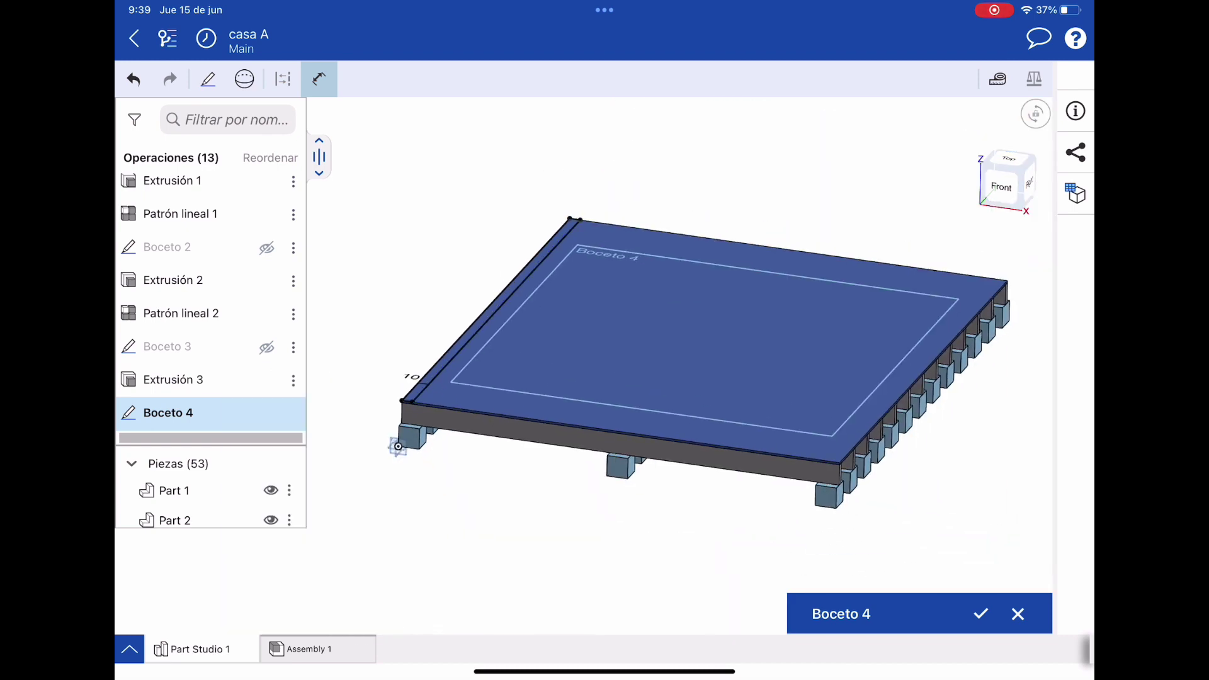
{"action": "mouse_move", "coordinate": [398, 446]}
{"action": "right_mouse_down"}
{"action": "mouse_move", "coordinate": [392, 480]}
{"action": "mouse_move", "coordinate": [419, 468]}
{"action": "mouse_move", "coordinate": [389, 464]}
{"action": "right_mouse_up"}
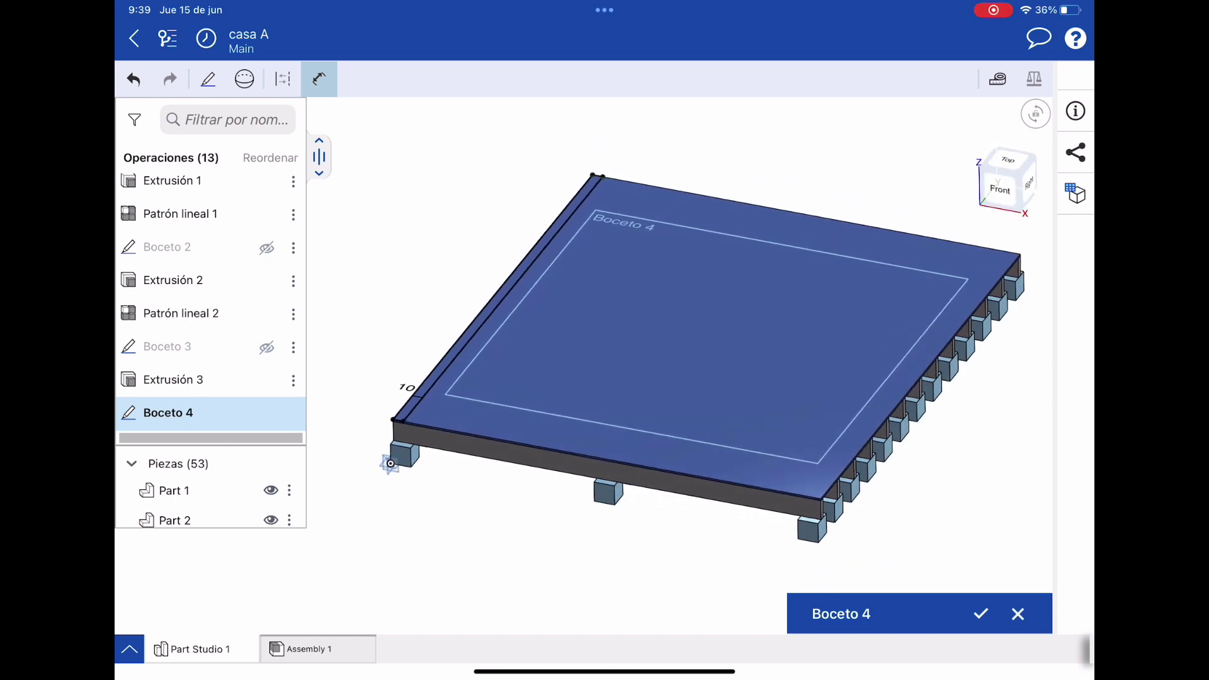
{"action": "left_click", "coordinate": [208, 79]}
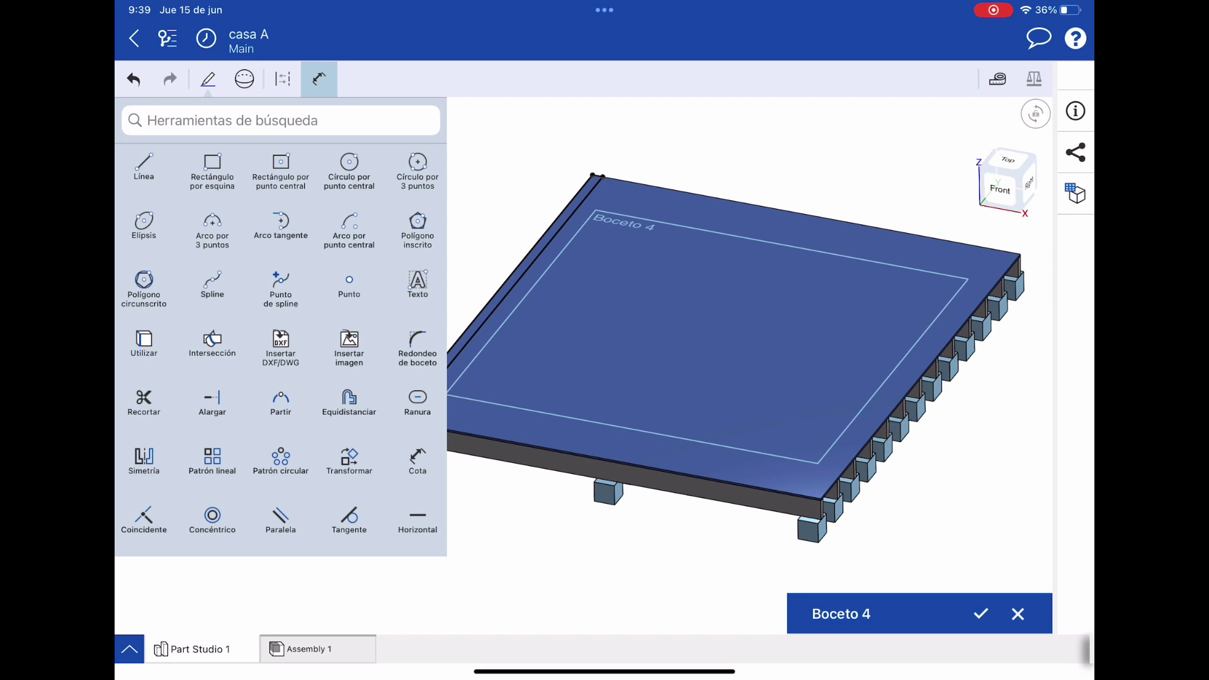
{"action": "left_click", "coordinate": [244, 79]}
- Extrude the strip sketch 5 cm as a new separate part
{"action": "left_click", "coordinate": [141, 165]}
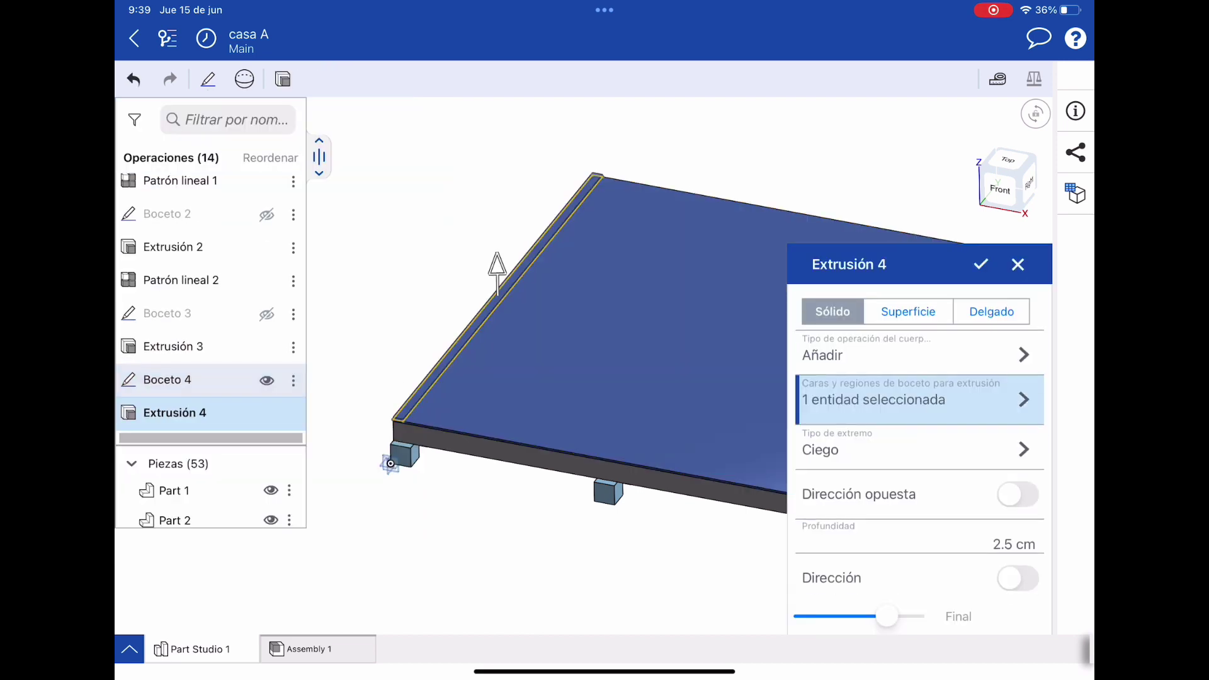
{"action": "left_click", "coordinate": [920, 537]}
{"action": "type", "text": "5"}
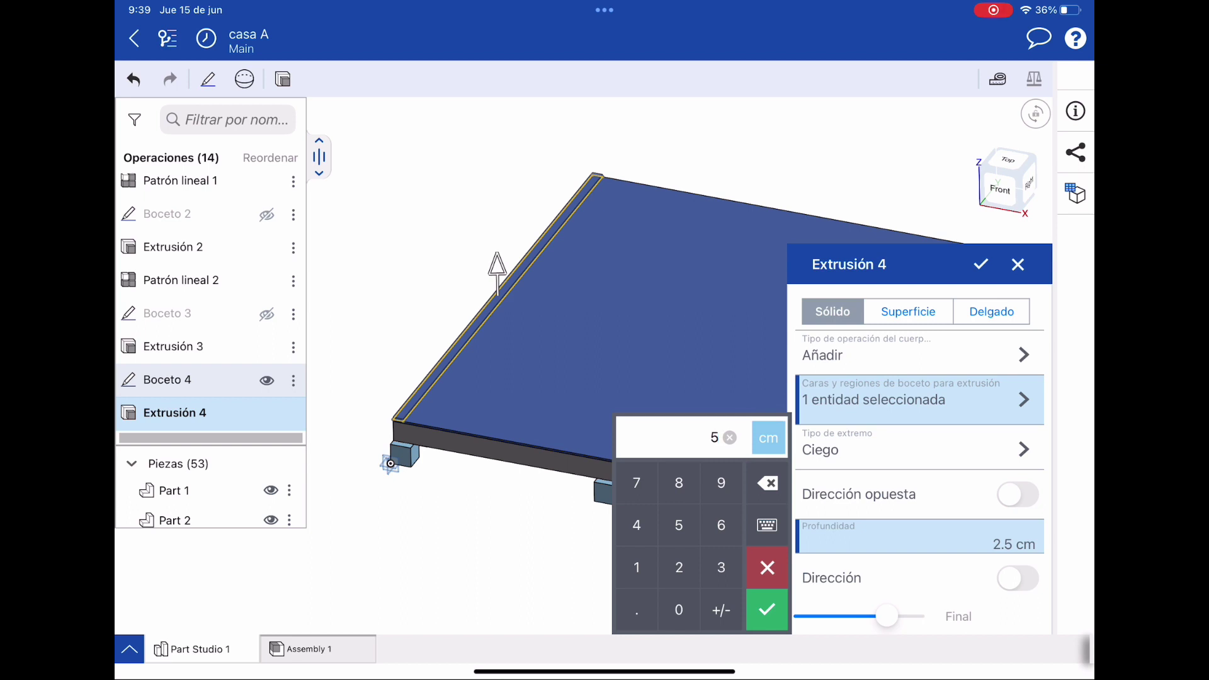
{"action": "left_click", "coordinate": [920, 355]}
{"action": "left_click", "coordinate": [850, 505]}
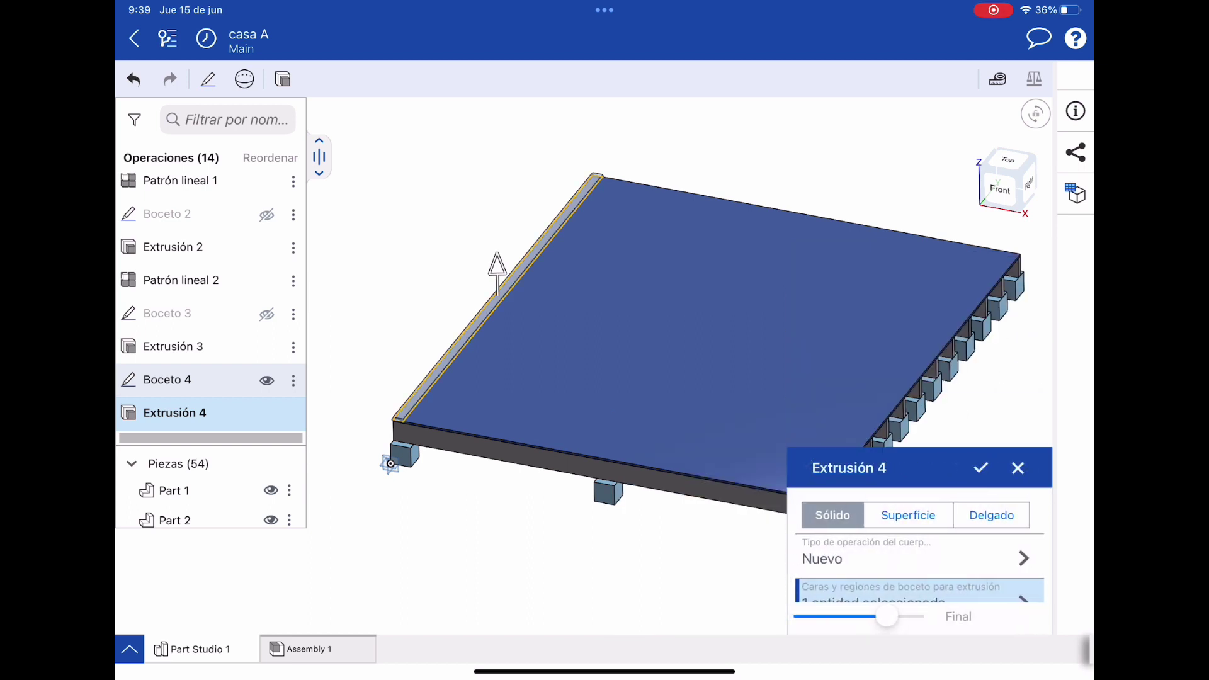
{"action": "scroll", "coordinate": [919, 555], "scroll_direction": "down", "scroll_amount": 2}
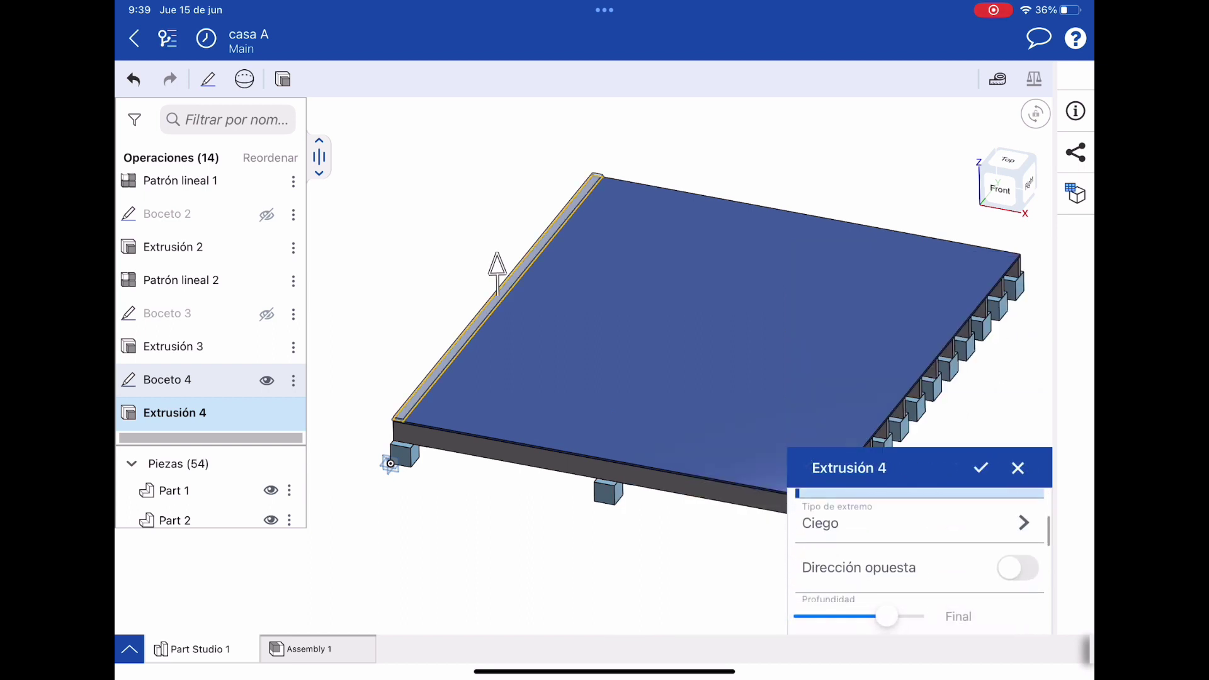
{"action": "left_click", "coordinate": [980, 468]}
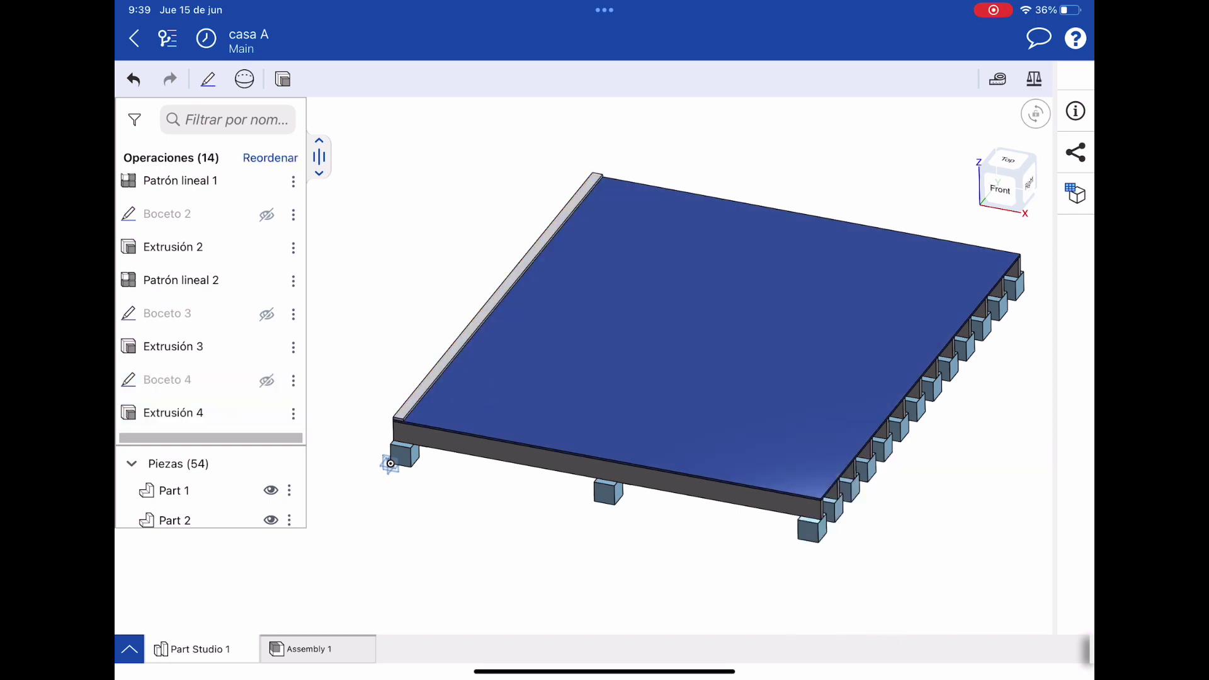
{"action": "left_click", "coordinate": [245, 79]}
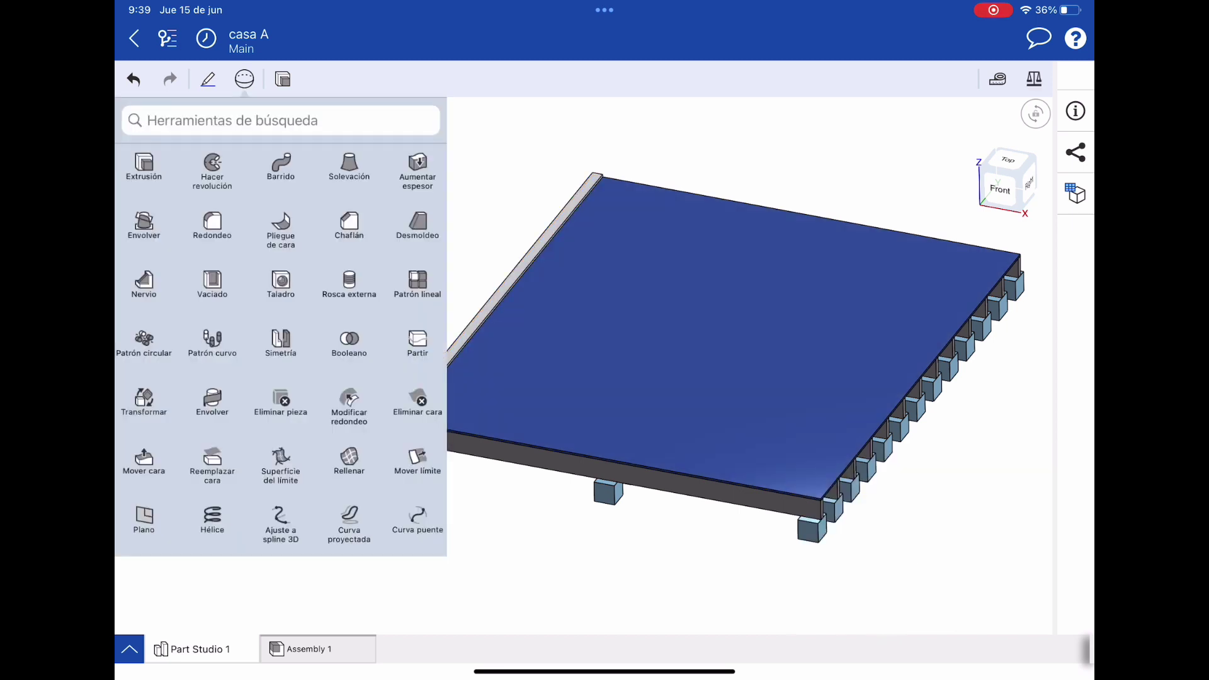
- Start a feature linear pattern of Extrusión 4 directed along the Right plane
{"action": "left_click", "coordinate": [417, 282]}
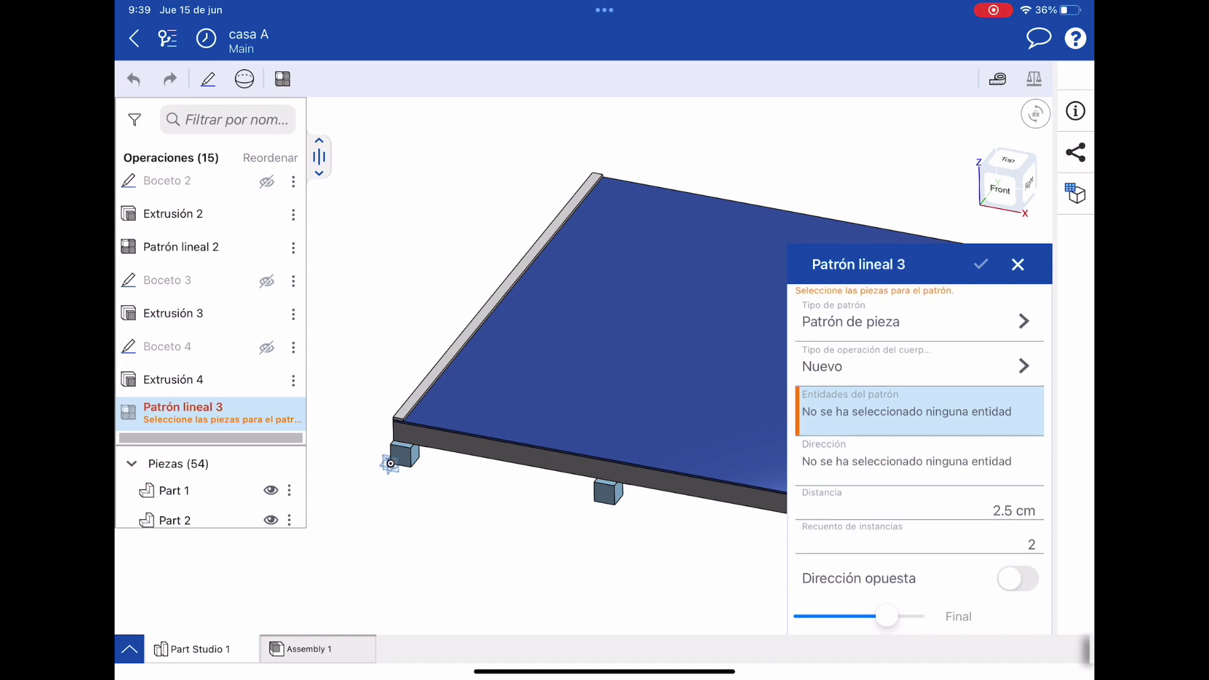
{"action": "left_click", "coordinate": [913, 322]}
{"action": "left_click", "coordinate": [901, 340]}
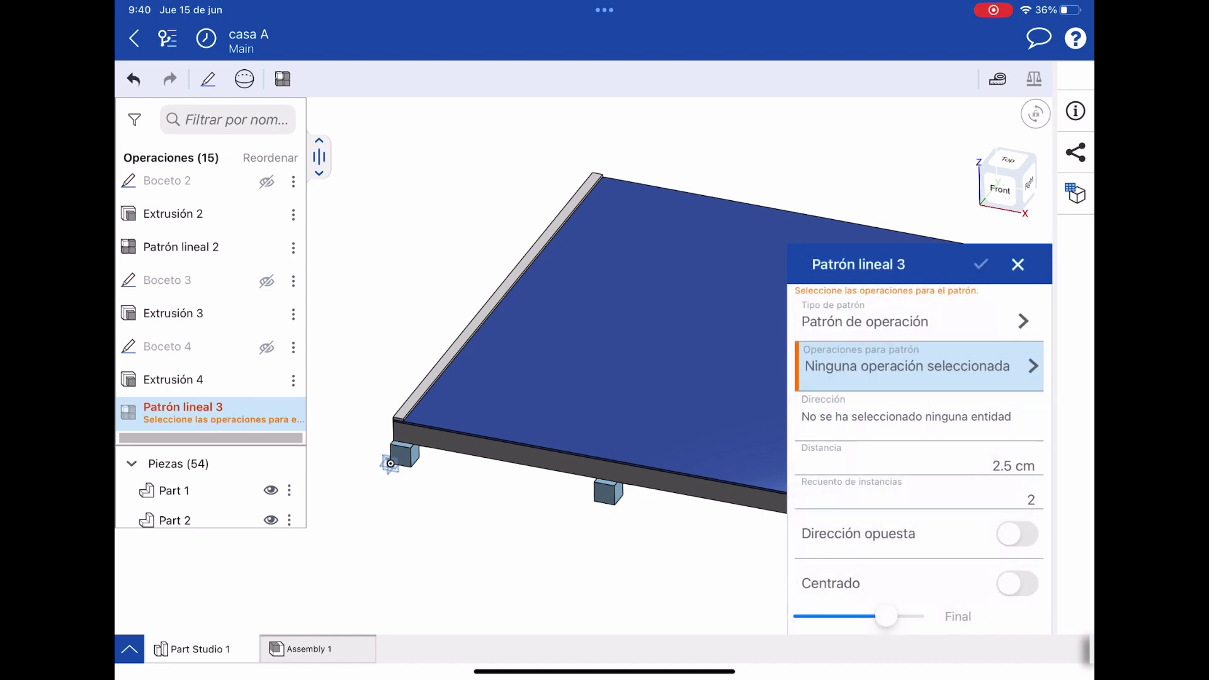
{"action": "left_click", "coordinate": [173, 379]}
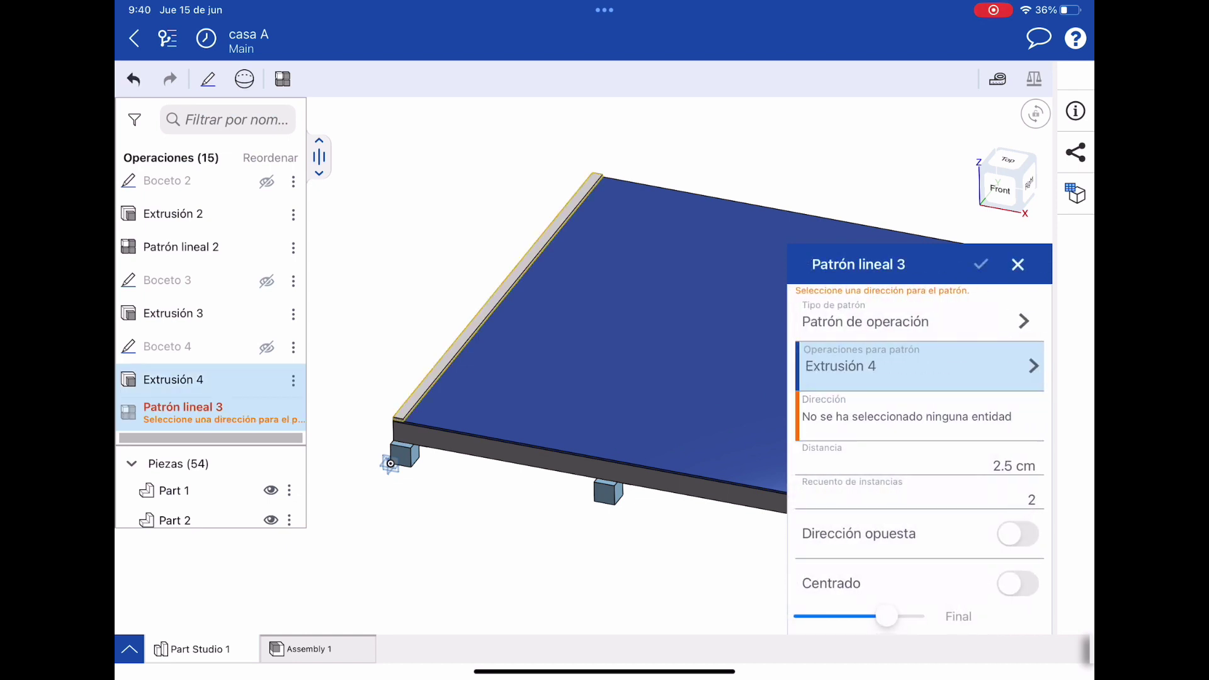
{"action": "left_click", "coordinate": [919, 416]}
{"action": "scroll", "coordinate": [211, 315], "scroll_direction": "up", "scroll_amount": 10}
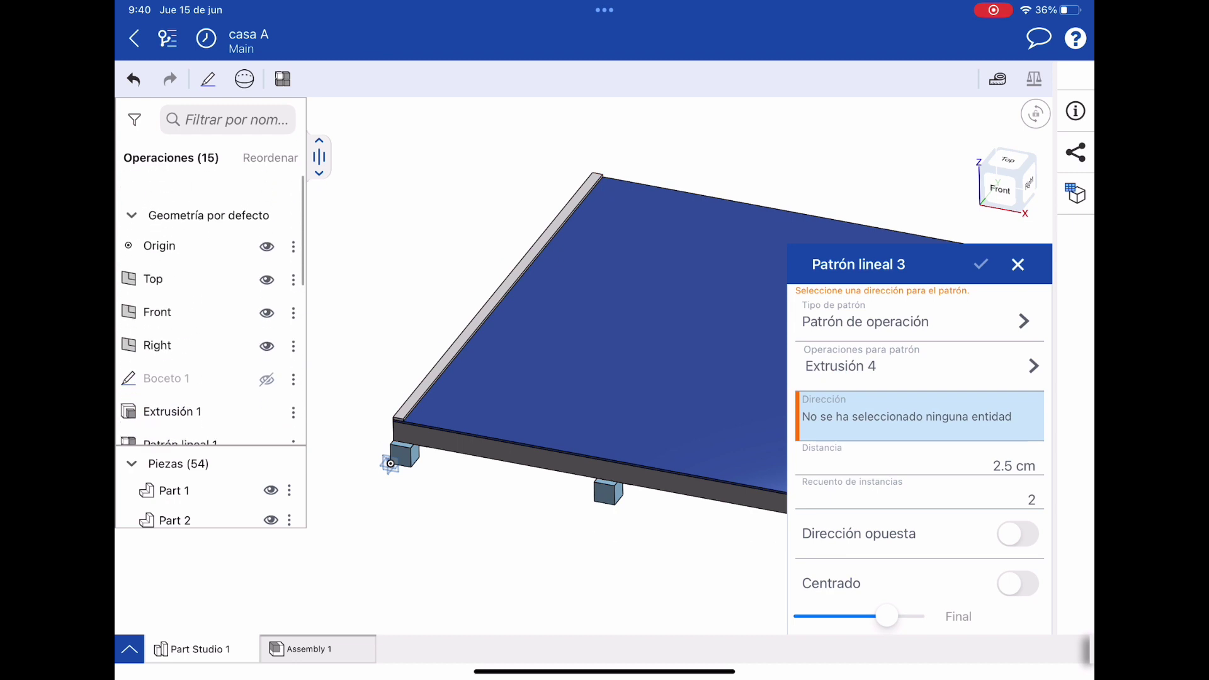
{"action": "left_click", "coordinate": [157, 321]}
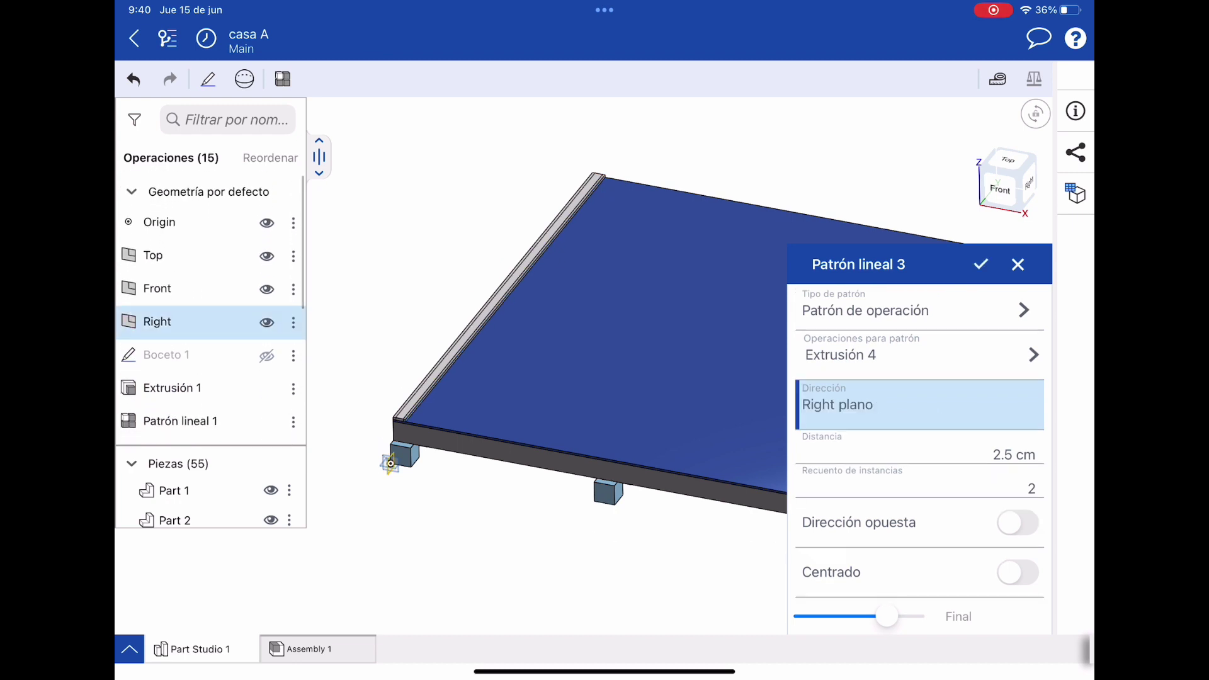
- Set the pattern spacing to 250 cm, accept it, and inspect the copied rail
{"action": "left_click", "coordinate": [920, 447]}
{"action": "type", "text": "250"}
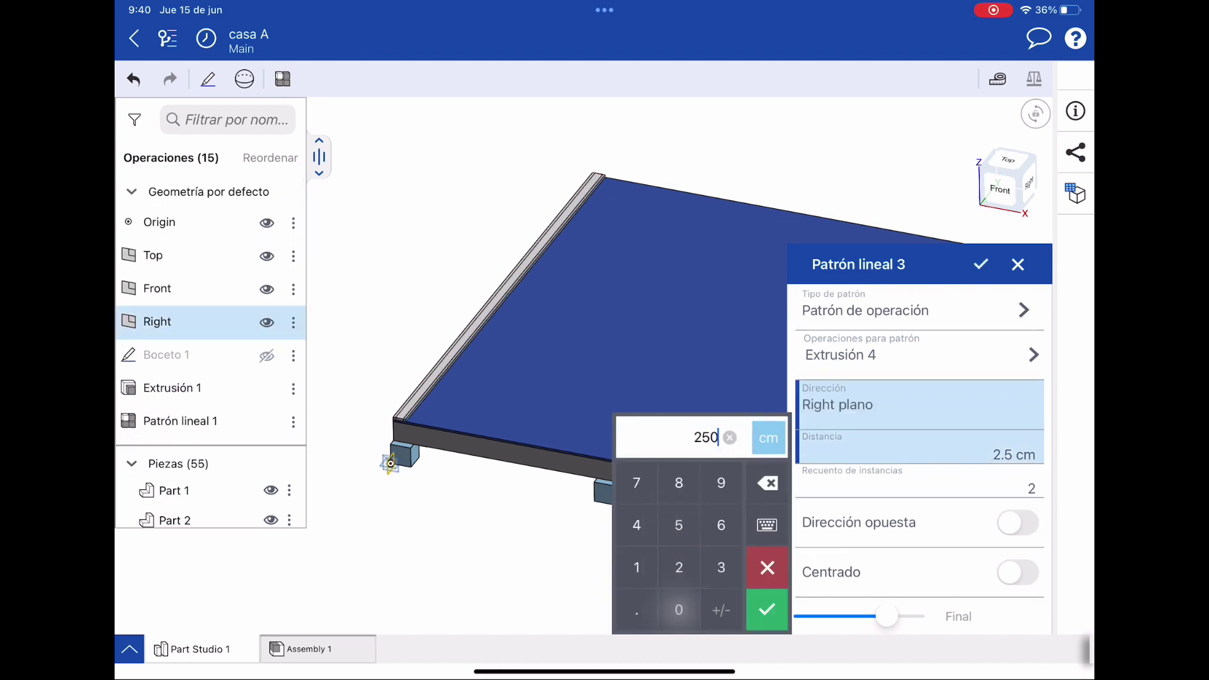
{"action": "left_click", "coordinate": [767, 610]}
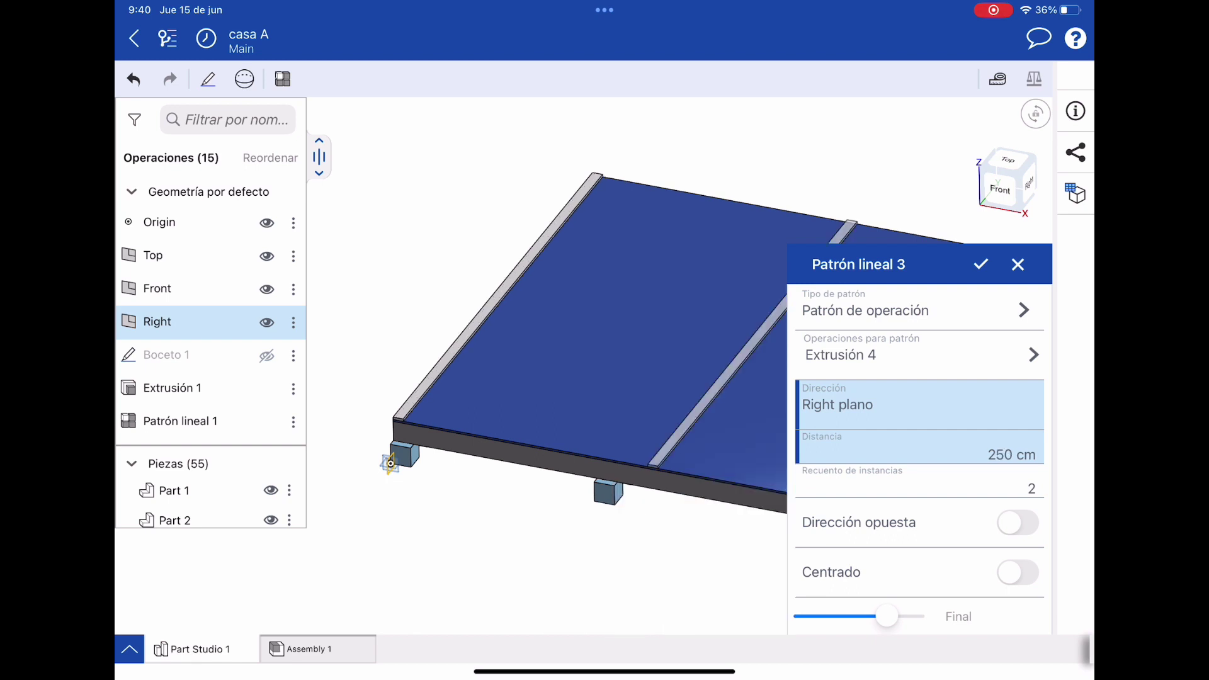
{"action": "key", "text": "Return"}
{"action": "mouse_move", "coordinate": [397, 460]}
{"action": "left_mouse_down"}
{"action": "mouse_move", "coordinate": [515, 426]}
{"action": "mouse_move", "coordinate": [391, 431]}
{"action": "left_mouse_up"}
{"action": "scroll", "coordinate": [378, 434], "scroll_direction": "up", "scroll_amount": 5}
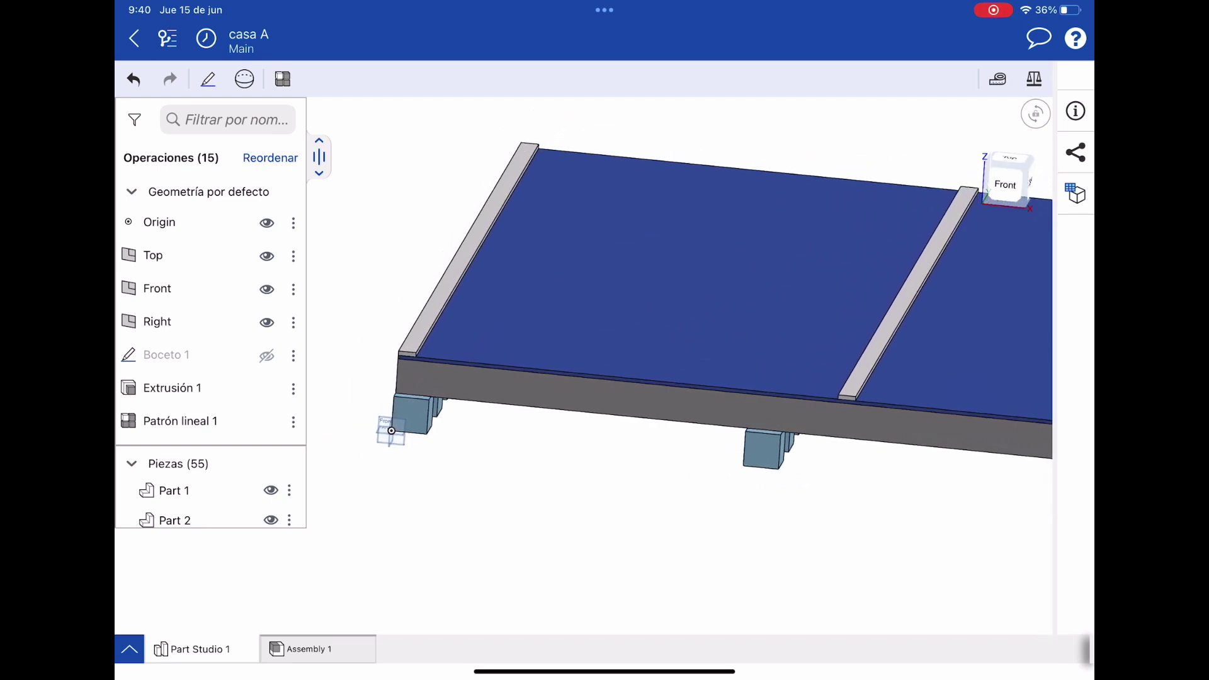
{"action": "scroll", "coordinate": [391, 431], "scroll_direction": "up", "scroll_amount": 3}
{"action": "scroll", "coordinate": [437, 354], "scroll_direction": "up", "scroll_amount": 3}
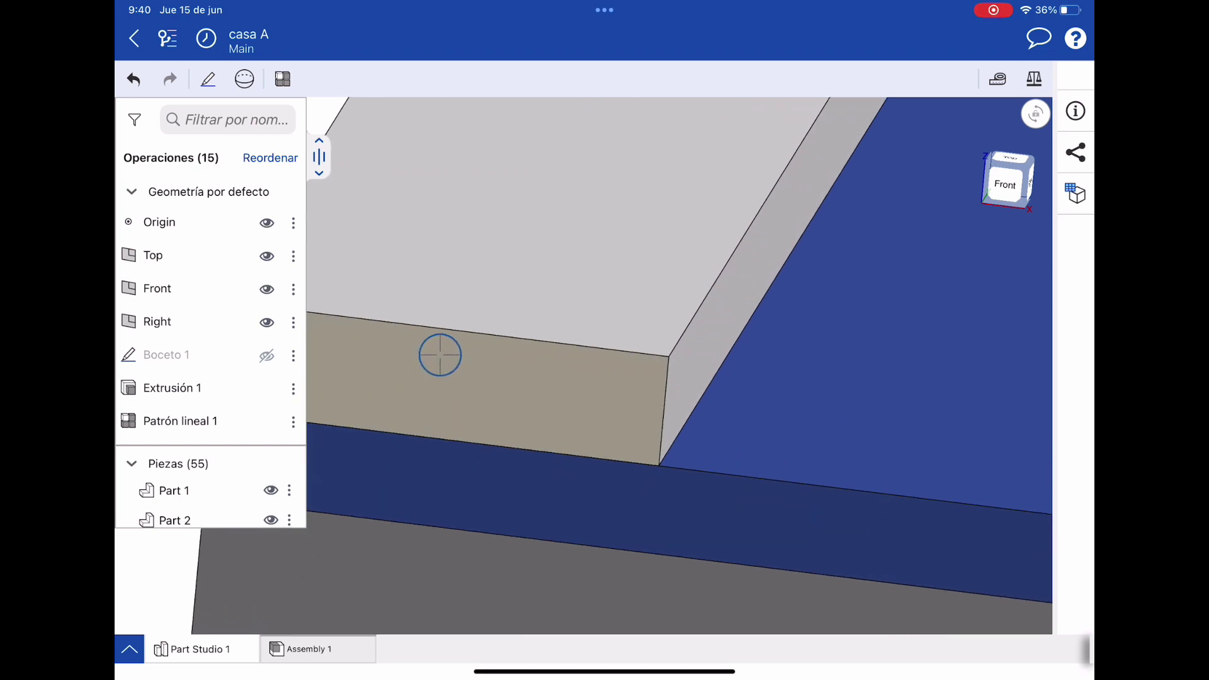
{"action": "scroll", "coordinate": [438, 356], "scroll_direction": "down", "scroll_amount": 3}
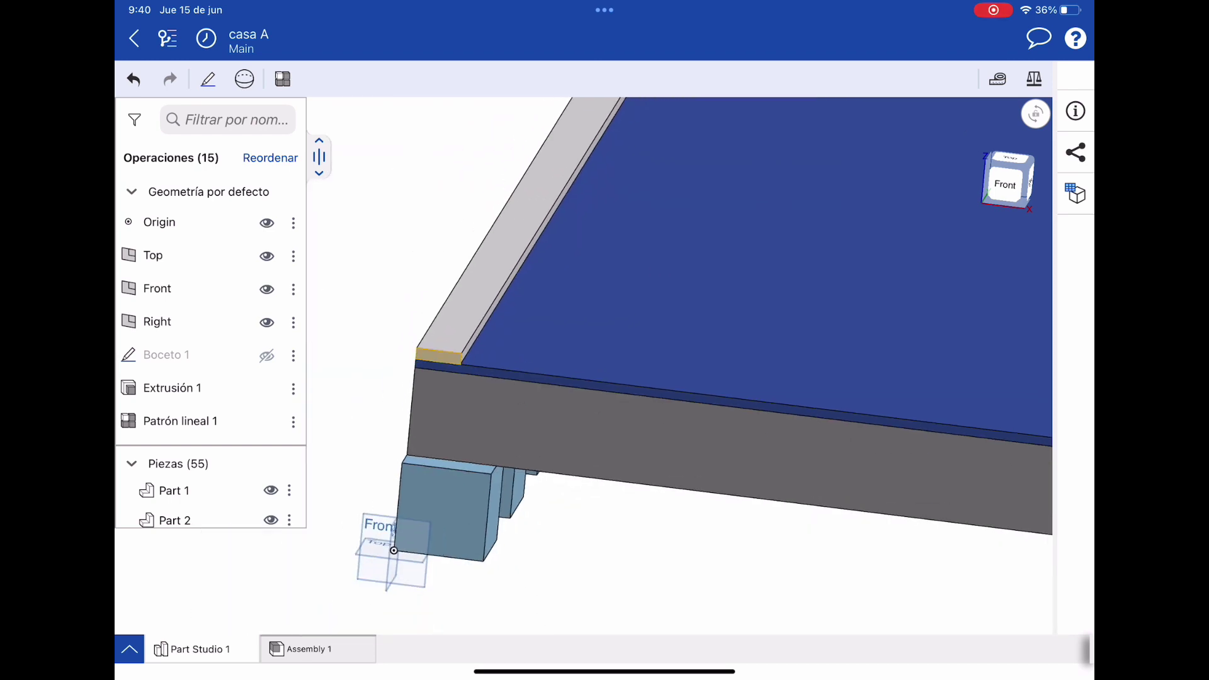
- In new sketch Boceto 5, draw a line rising vertically from the board's top front edge
{"action": "left_click", "coordinate": [208, 79]}
{"action": "scroll", "coordinate": [605, 365], "scroll_direction": "down", "scroll_amount": 3}
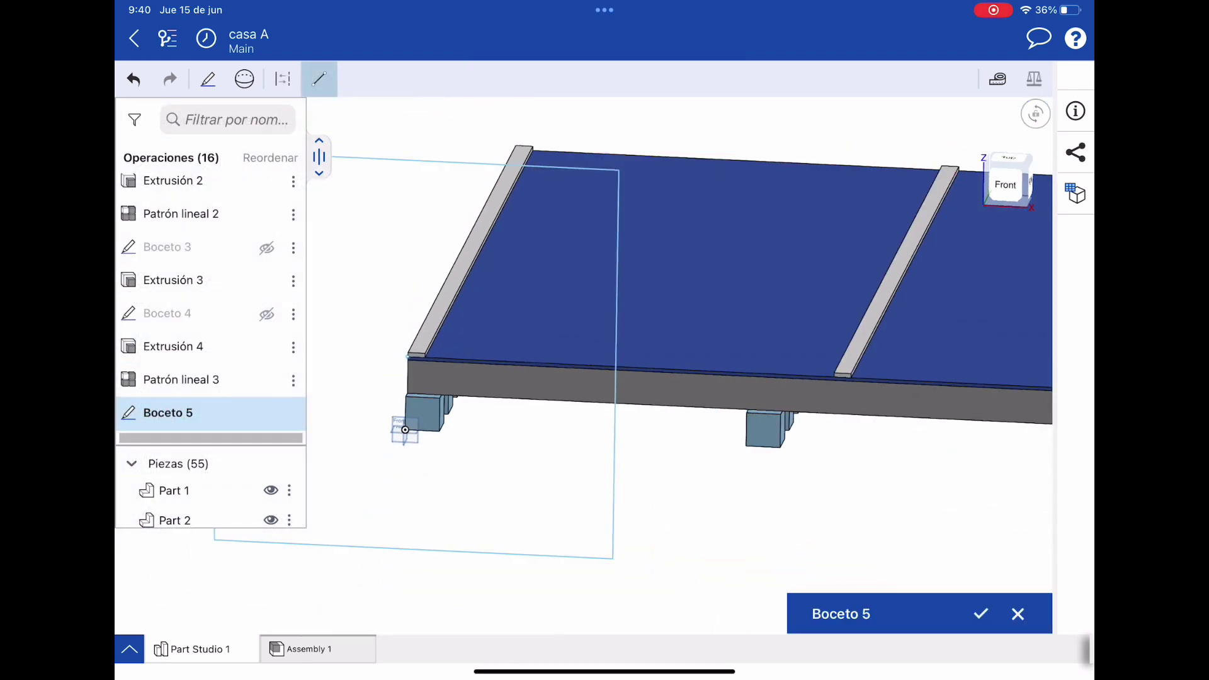
{"action": "left_click_drag", "start_coordinate": [408, 356], "coordinate": [838, 377]}
{"action": "scroll", "coordinate": [838, 377], "scroll_direction": "up", "scroll_amount": 5}
{"action": "scroll", "coordinate": [836, 397], "scroll_direction": "up", "scroll_amount": 2}
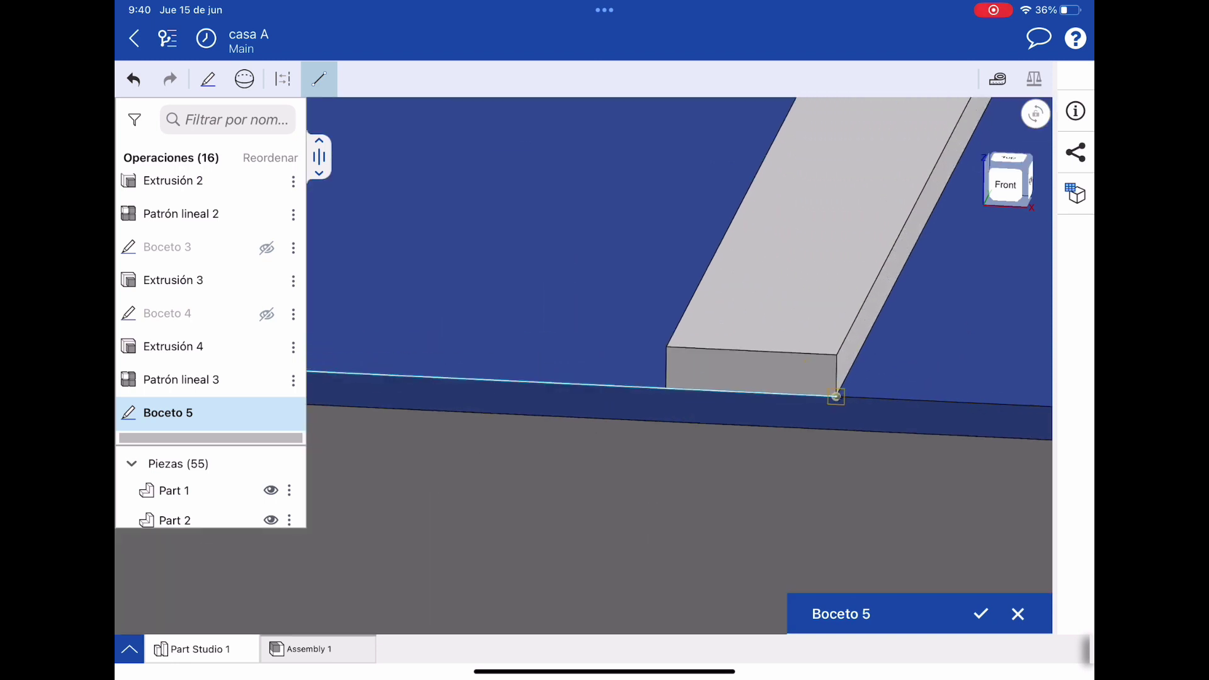
{"action": "scroll", "coordinate": [836, 396], "scroll_direction": "down", "scroll_amount": 7}
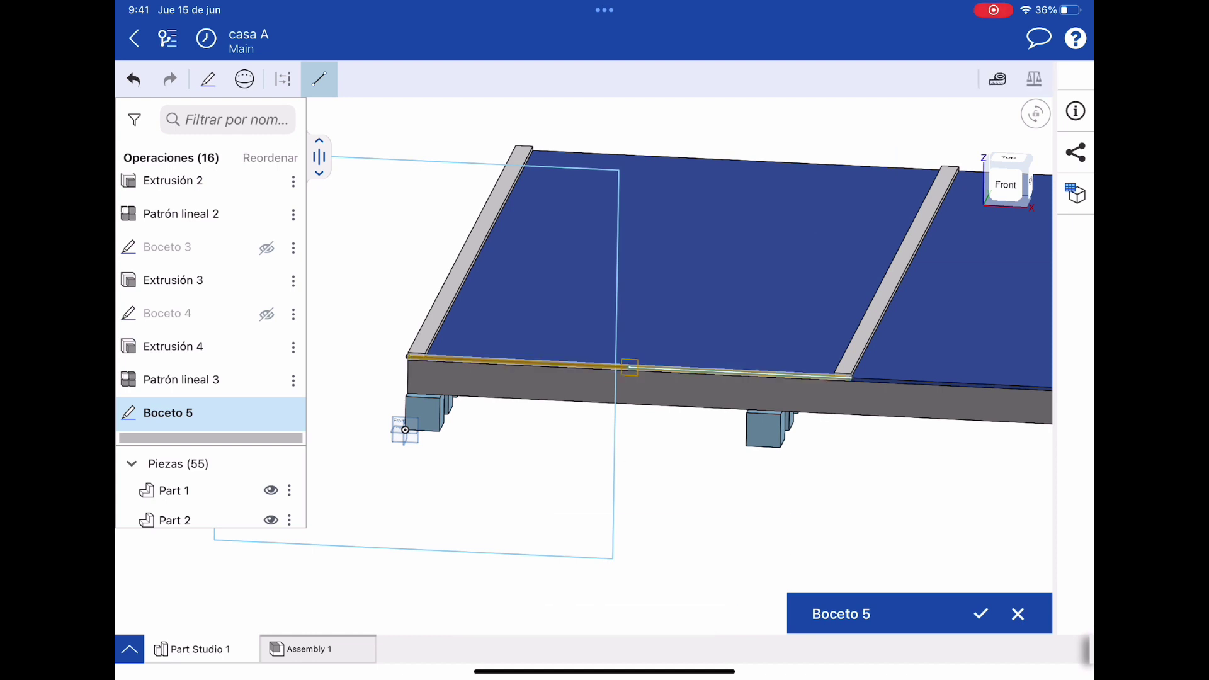
{"action": "scroll", "coordinate": [619, 394], "scroll_direction": "up", "scroll_amount": 10}
{"action": "scroll", "coordinate": [405, 430], "scroll_direction": "down", "scroll_amount": 10}
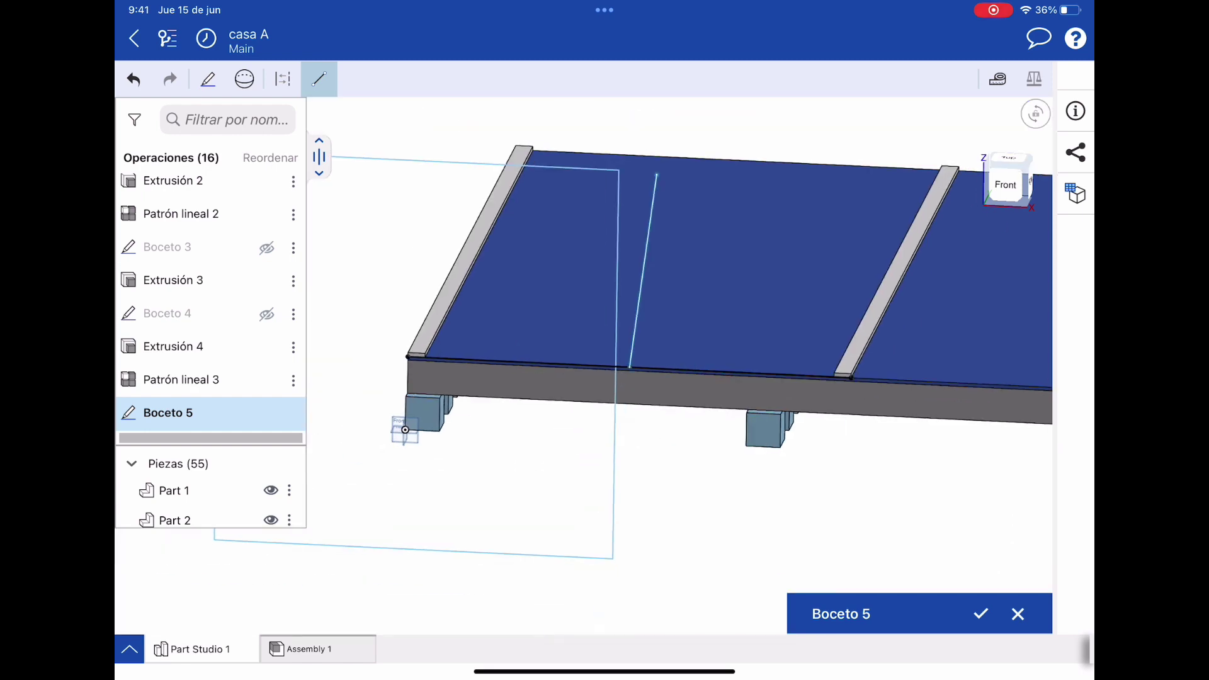
{"action": "scroll", "coordinate": [406, 430], "scroll_direction": "up", "scroll_amount": 10}
{"action": "mouse_move", "coordinate": [486, 156]}
{"action": "left_mouse_down"}
{"action": "mouse_move", "coordinate": [432, 162]}
{"action": "mouse_move", "coordinate": [434, 132]}
{"action": "left_mouse_up"}
{"action": "scroll", "coordinate": [405, 430], "scroll_direction": "down", "scroll_amount": 10}
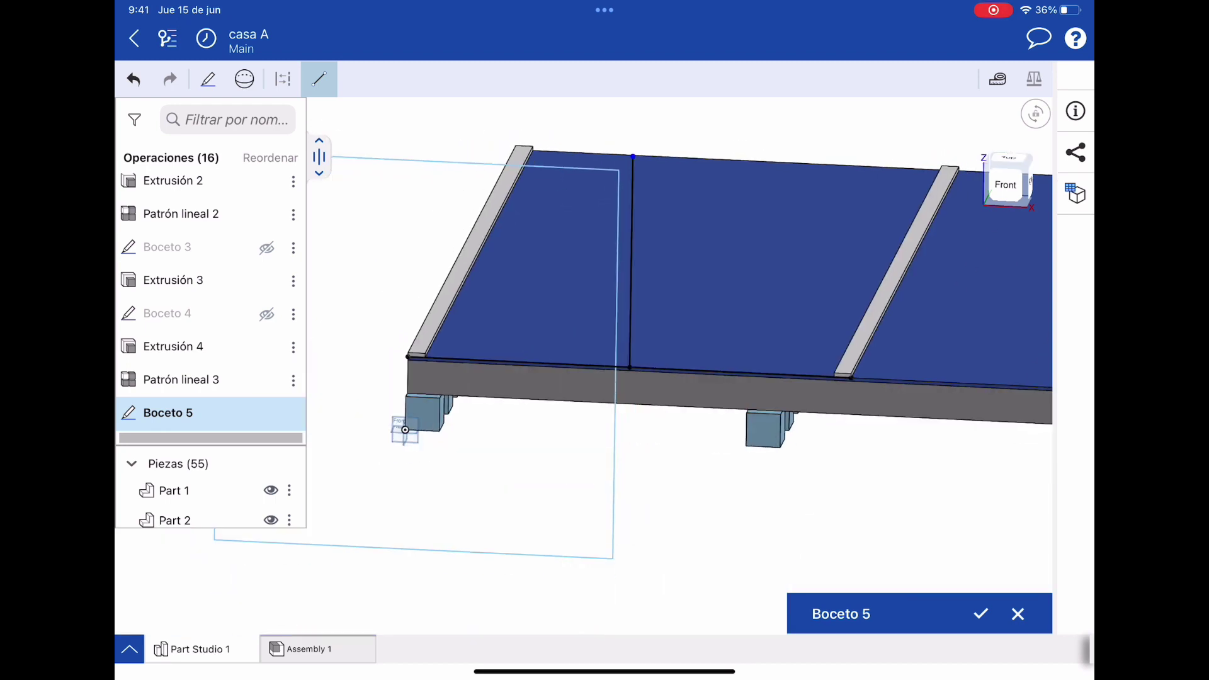
- Dimension the vertical line to a length of 250
{"action": "left_click", "coordinate": [319, 79]}
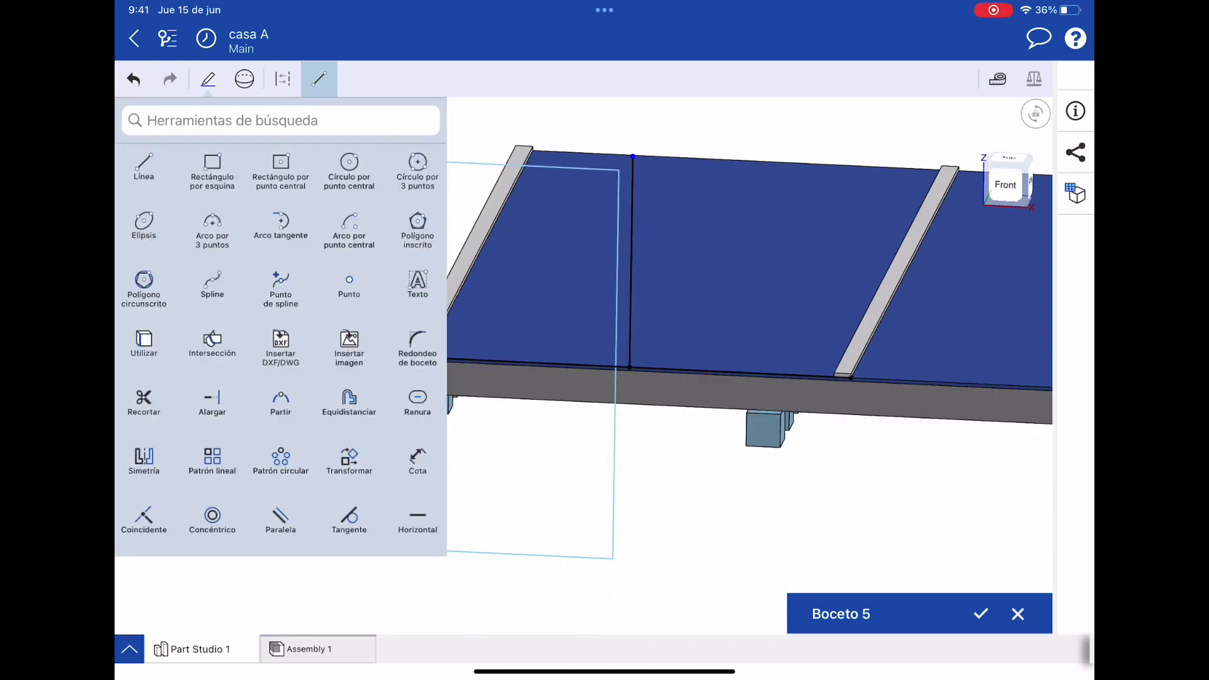
{"action": "left_click", "coordinate": [418, 460]}
{"action": "left_click", "coordinate": [599, 262]}
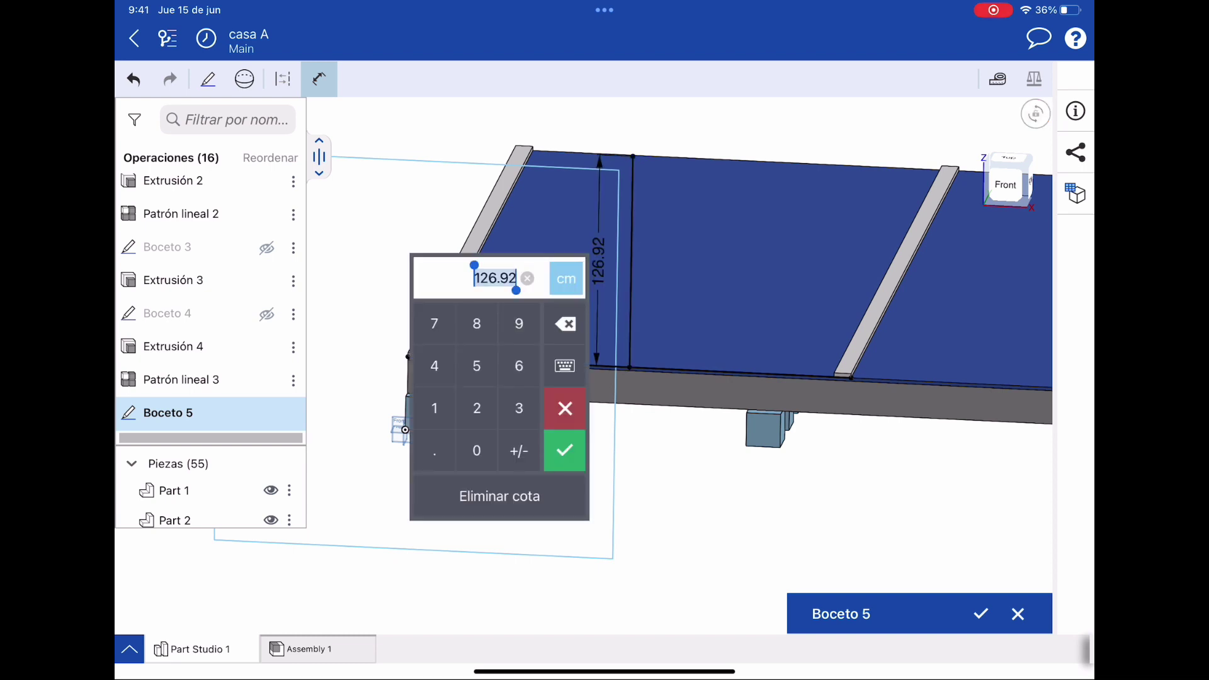
{"action": "type", "text": "250"}
{"action": "left_click", "coordinate": [564, 450]}
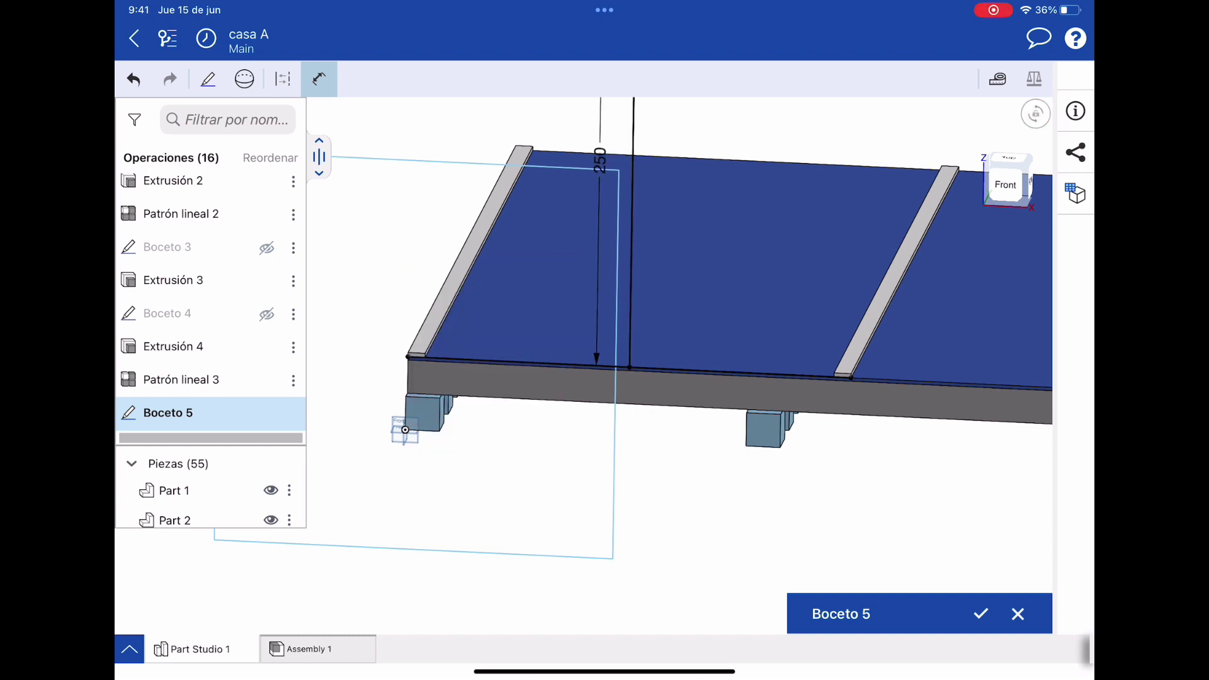
{"action": "scroll", "coordinate": [693, 378], "scroll_direction": "down", "scroll_amount": 3}
{"action": "scroll", "coordinate": [756, 409], "scroll_direction": "down", "scroll_amount": 2}
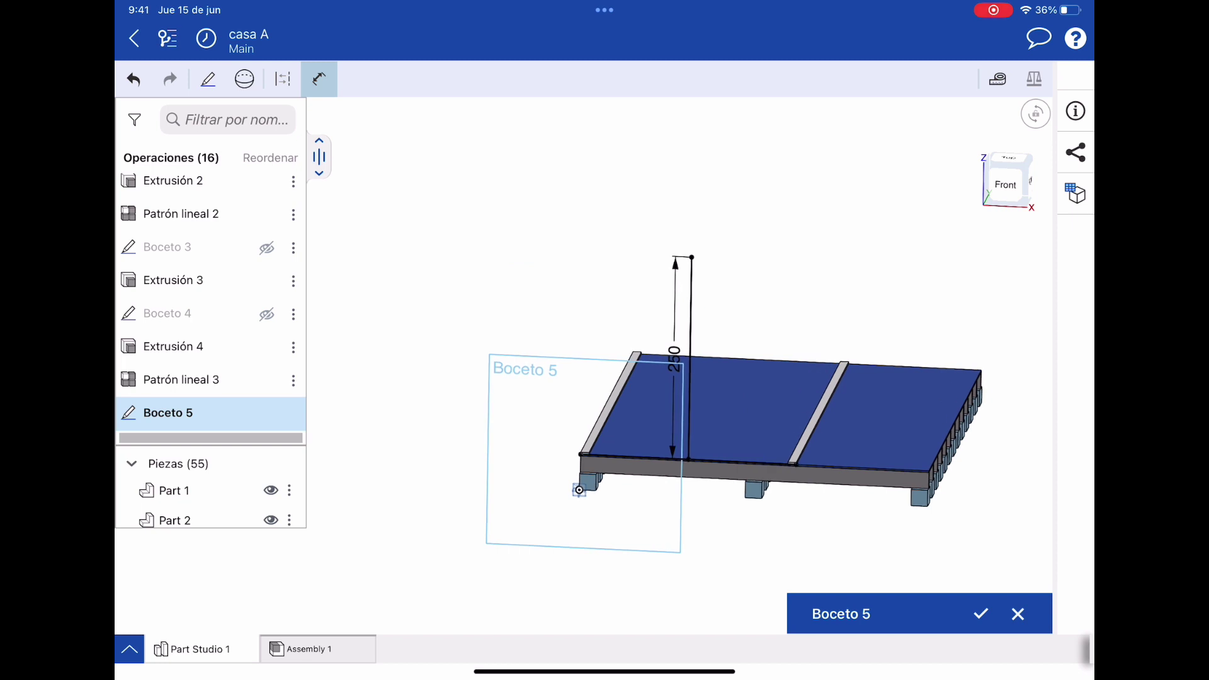
{"action": "scroll", "coordinate": [744, 384], "scroll_direction": "up", "scroll_amount": 2}
{"action": "scroll", "coordinate": [743, 384], "scroll_direction": "up", "scroll_amount": 2}
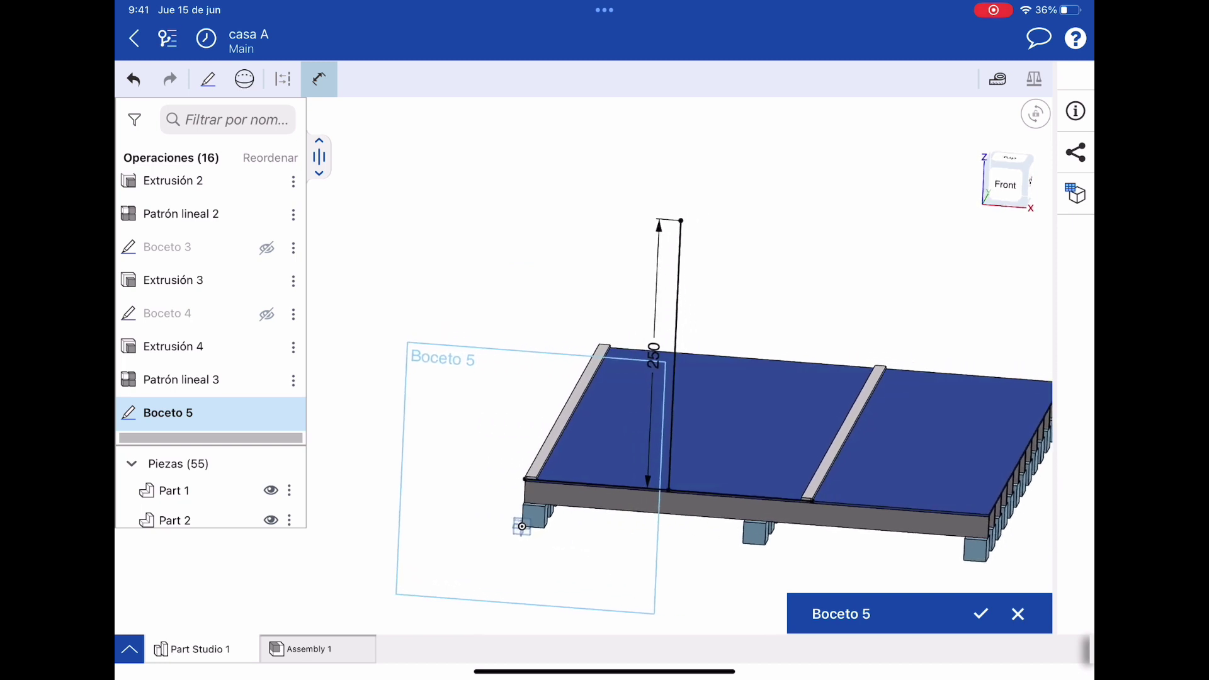
- Draw two parallel slanted lines from the rail corner up to the vertical line's top
{"action": "left_click", "coordinate": [319, 78]}
{"action": "left_click", "coordinate": [143, 165]}
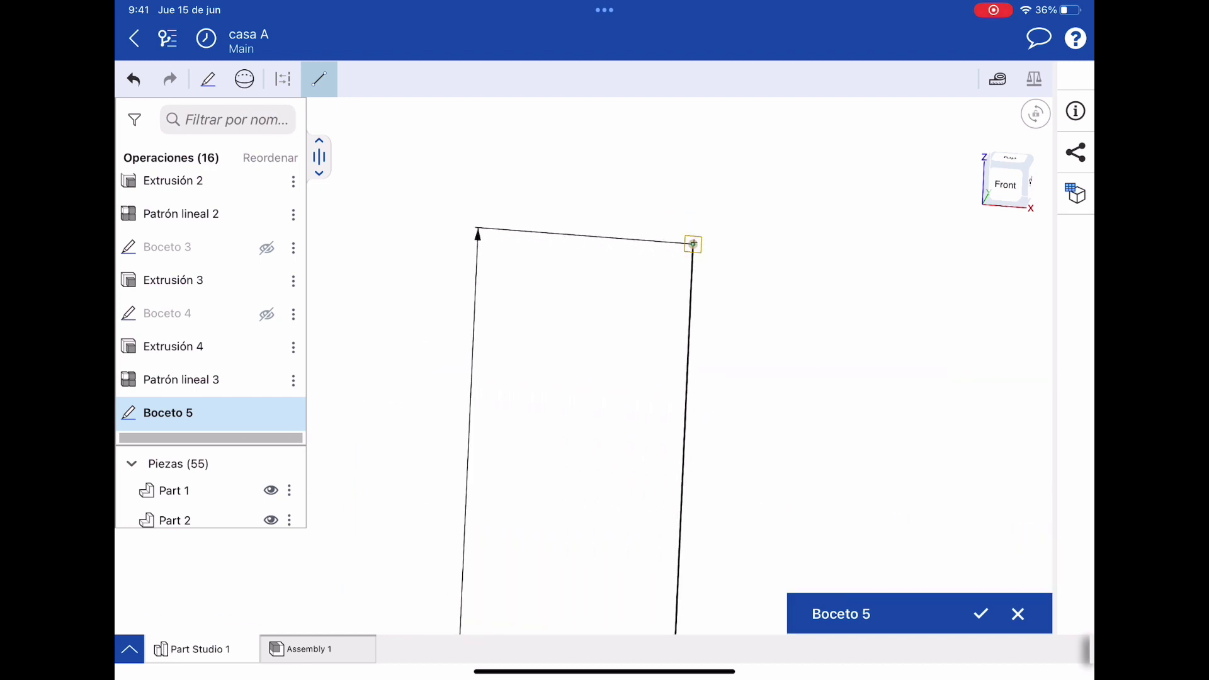
{"action": "scroll", "coordinate": [526, 482], "scroll_direction": "up", "scroll_amount": 5}
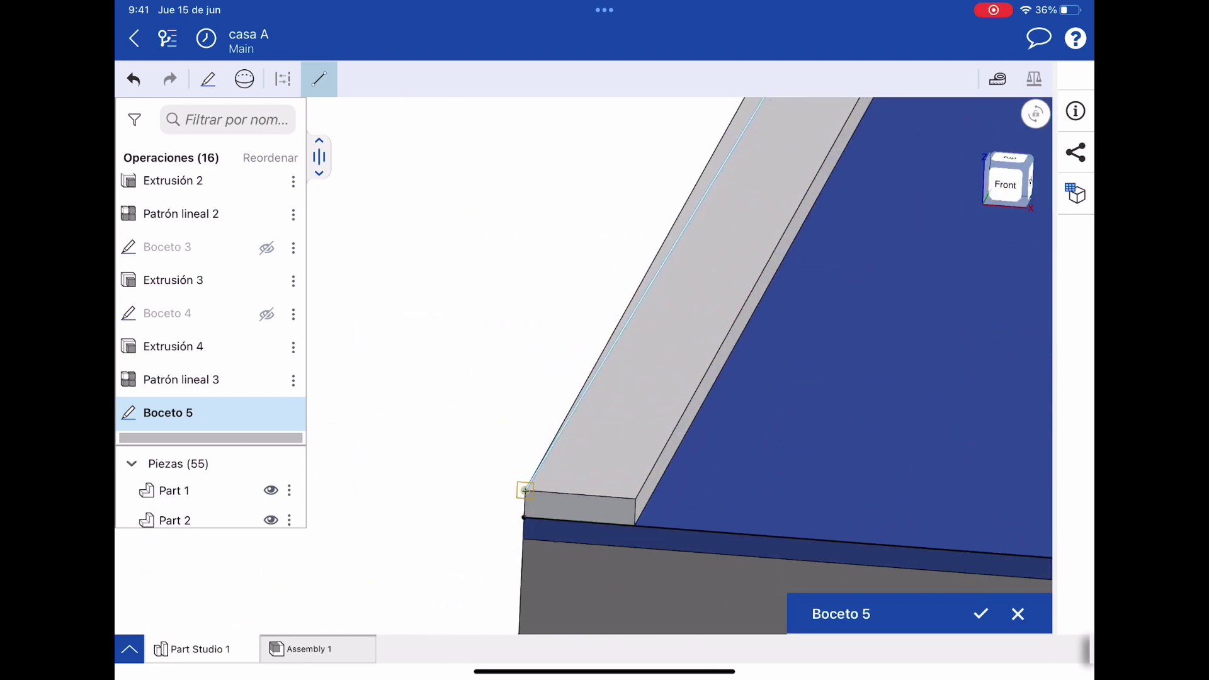
{"action": "scroll", "coordinate": [523, 523], "scroll_direction": "down", "scroll_amount": 5}
{"action": "scroll", "coordinate": [522, 526], "scroll_direction": "up", "scroll_amount": 5}
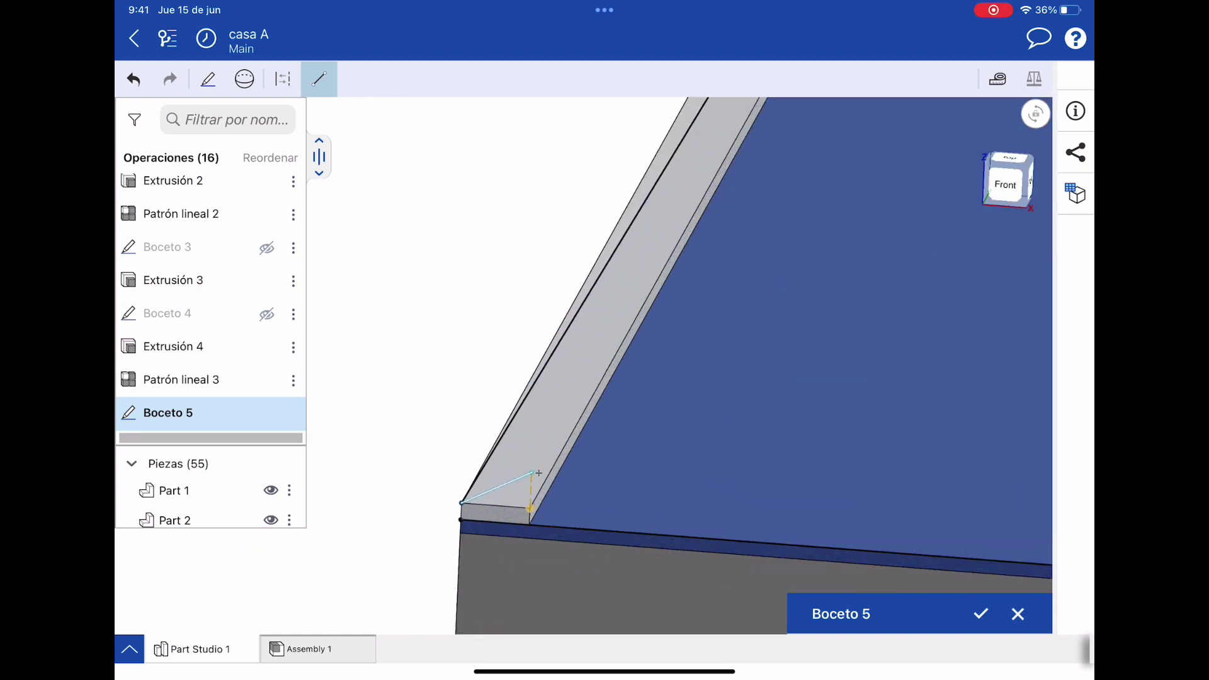
{"action": "scroll", "coordinate": [525, 525], "scroll_direction": "up", "scroll_amount": 1}
{"action": "scroll", "coordinate": [525, 524], "scroll_direction": "down", "scroll_amount": 5}
{"action": "scroll", "coordinate": [521, 526], "scroll_direction": "down", "scroll_amount": 2}
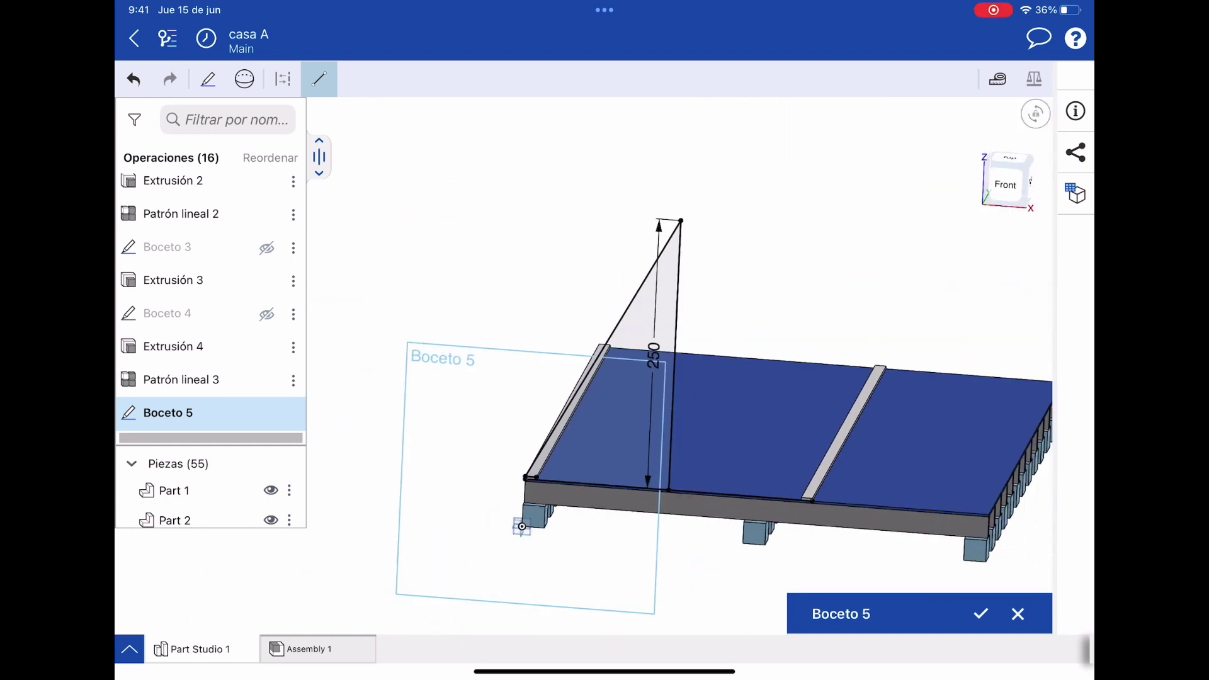
{"action": "scroll", "coordinate": [689, 221], "scroll_direction": "up", "scroll_amount": 10}
{"action": "scroll", "coordinate": [689, 222], "scroll_direction": "down", "scroll_amount": 6}
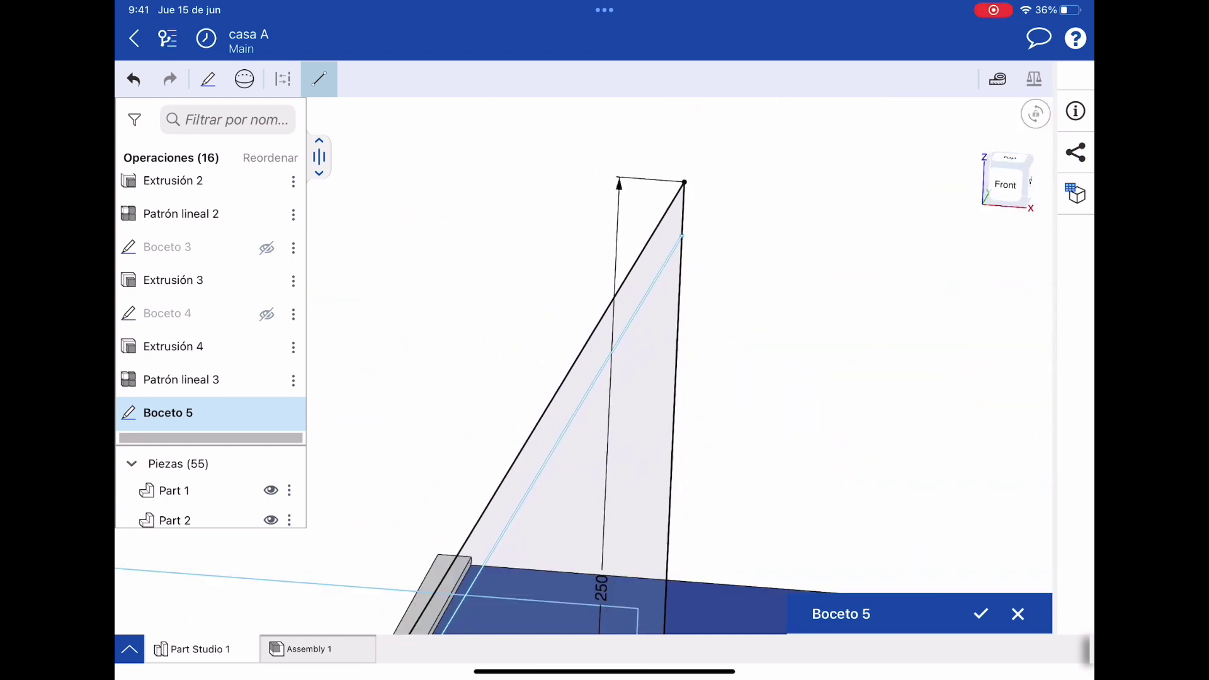
{"action": "scroll", "coordinate": [689, 222], "scroll_direction": "down", "scroll_amount": 4}
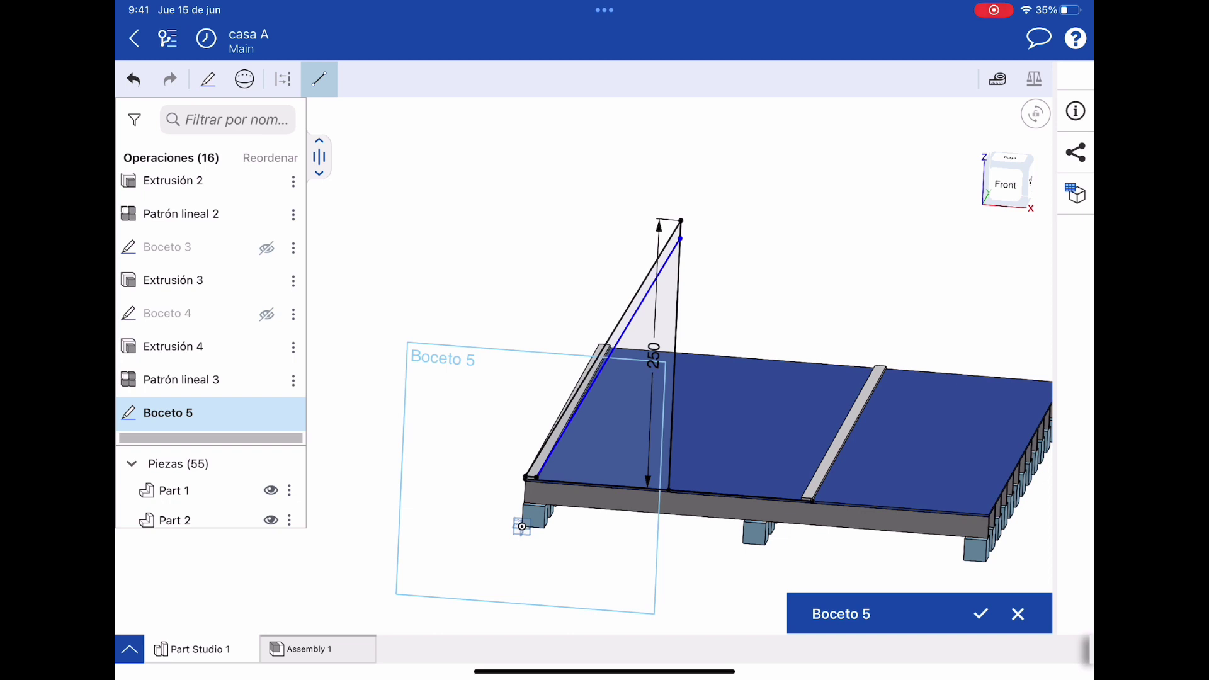
{"action": "key", "text": "Escape"}
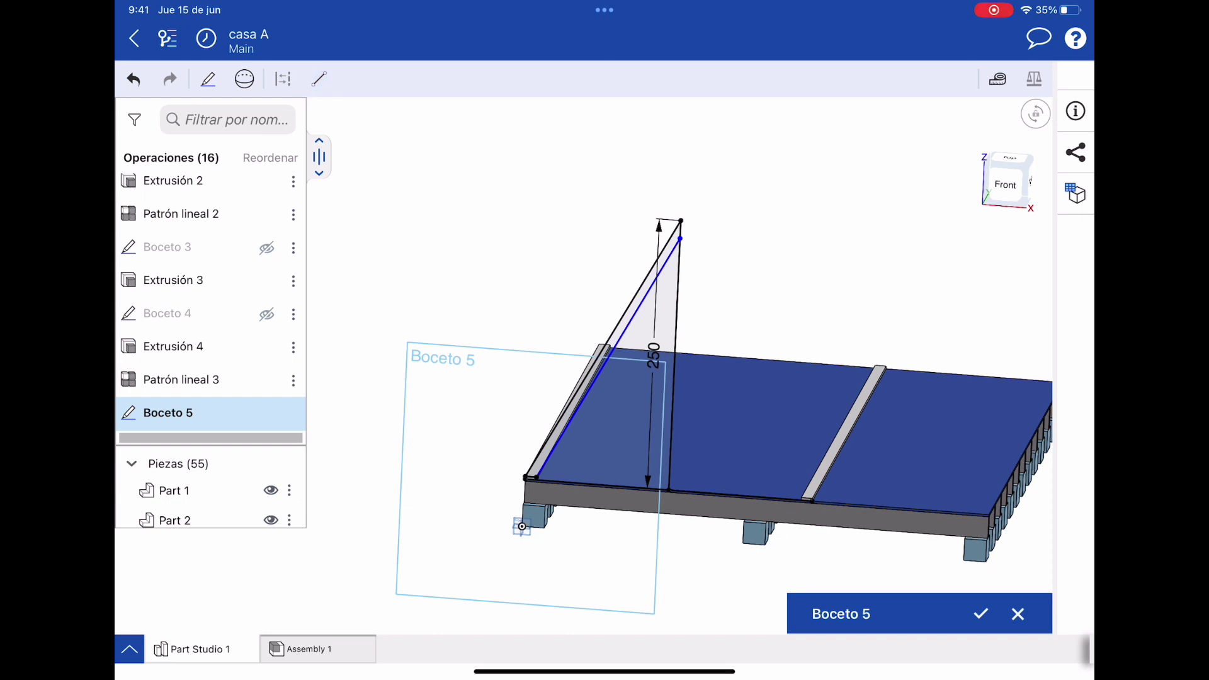
{"action": "scroll", "coordinate": [641, 287], "scroll_direction": "up", "scroll_amount": 5}
{"action": "scroll", "coordinate": [641, 287], "scroll_direction": "up", "scroll_amount": 1}
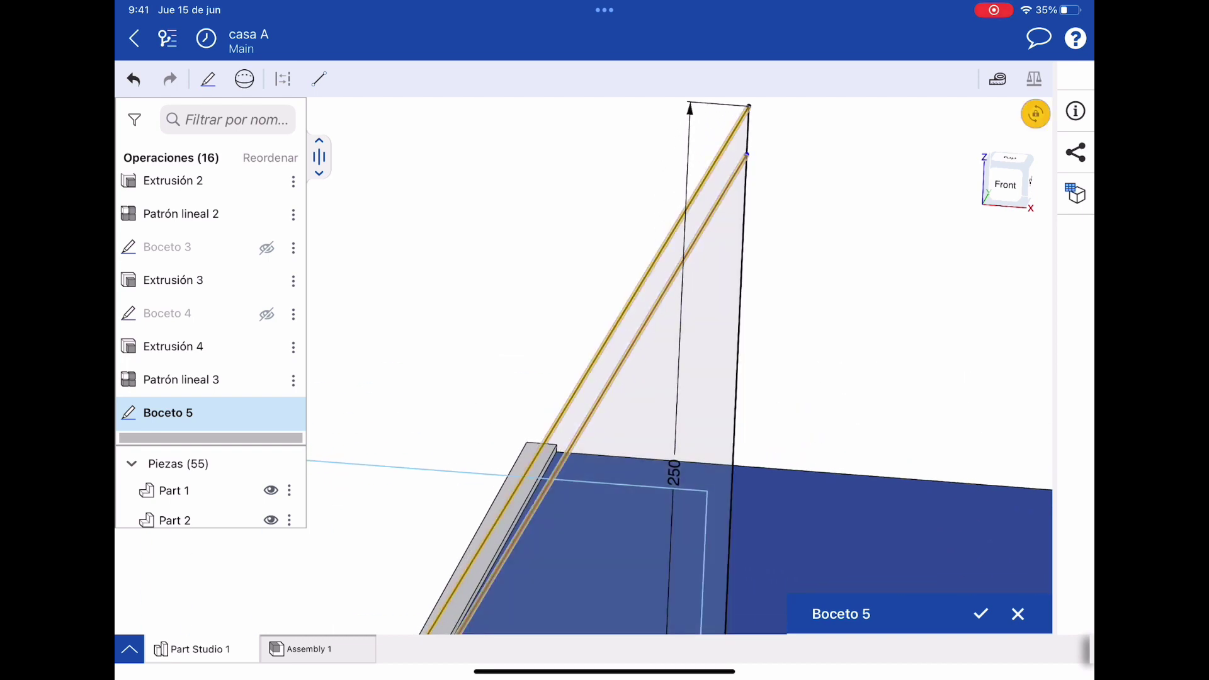
- Clear the selection and zoom and pan to review the truss triangle
{"action": "left_click", "coordinate": [208, 79]}
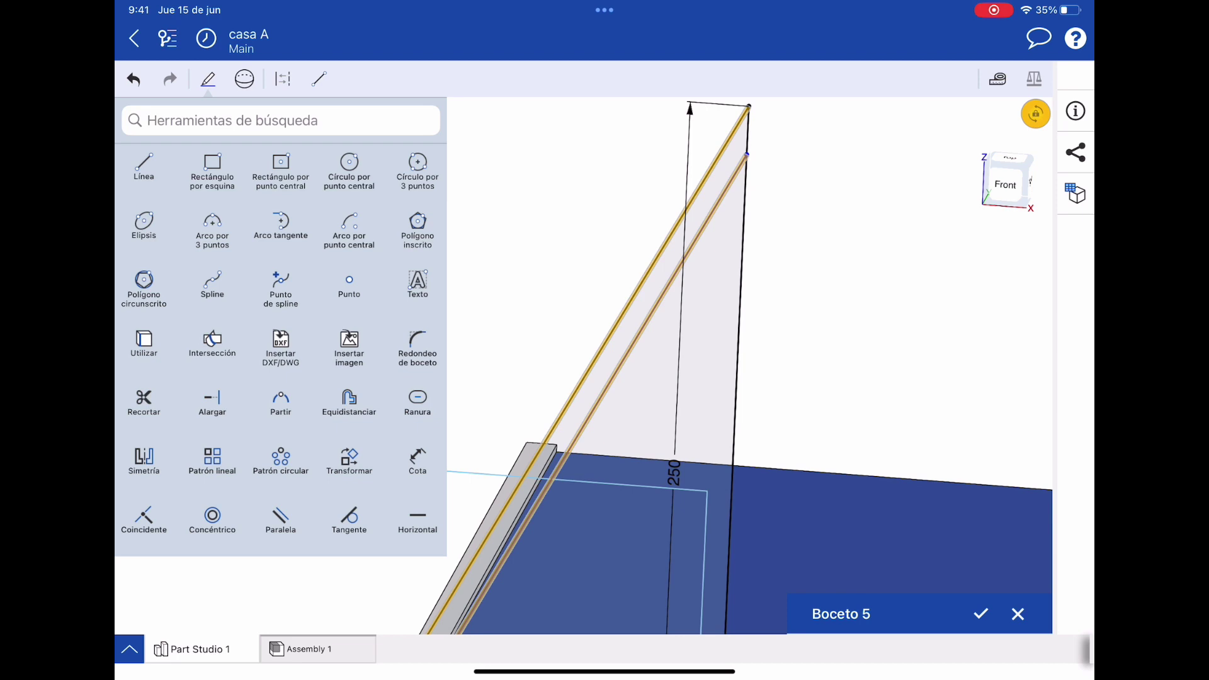
{"action": "left_click", "coordinate": [208, 78]}
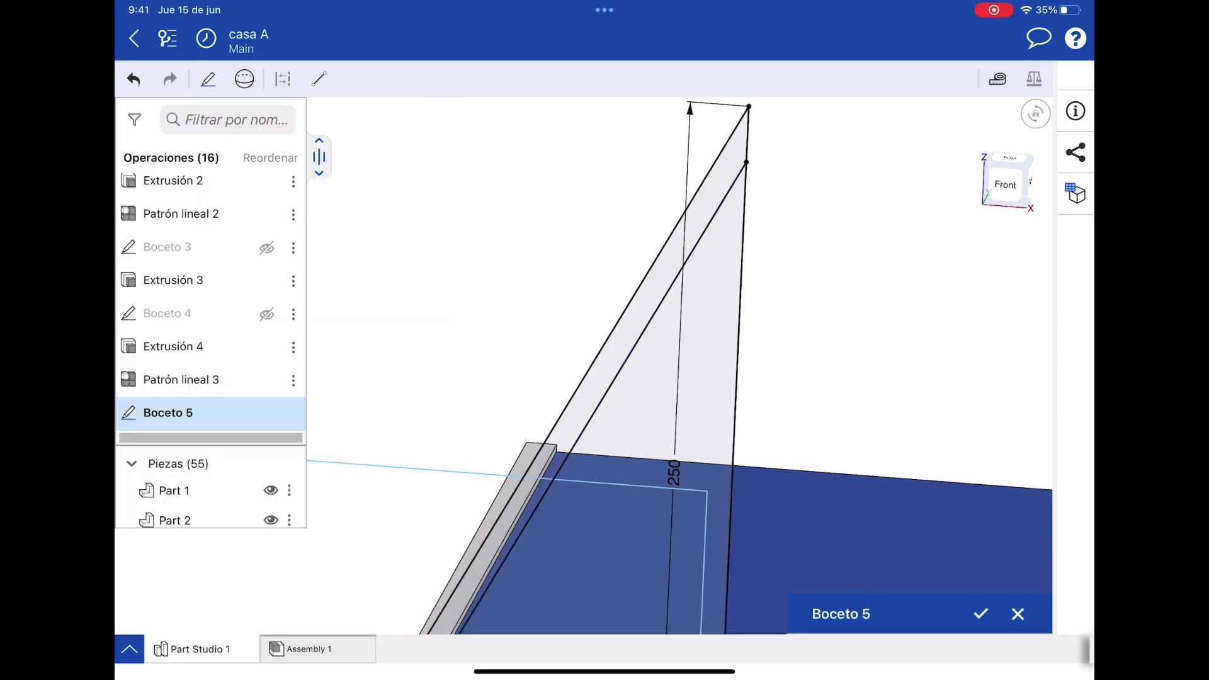
{"action": "scroll", "coordinate": [630, 378], "scroll_direction": "down", "scroll_amount": 5}
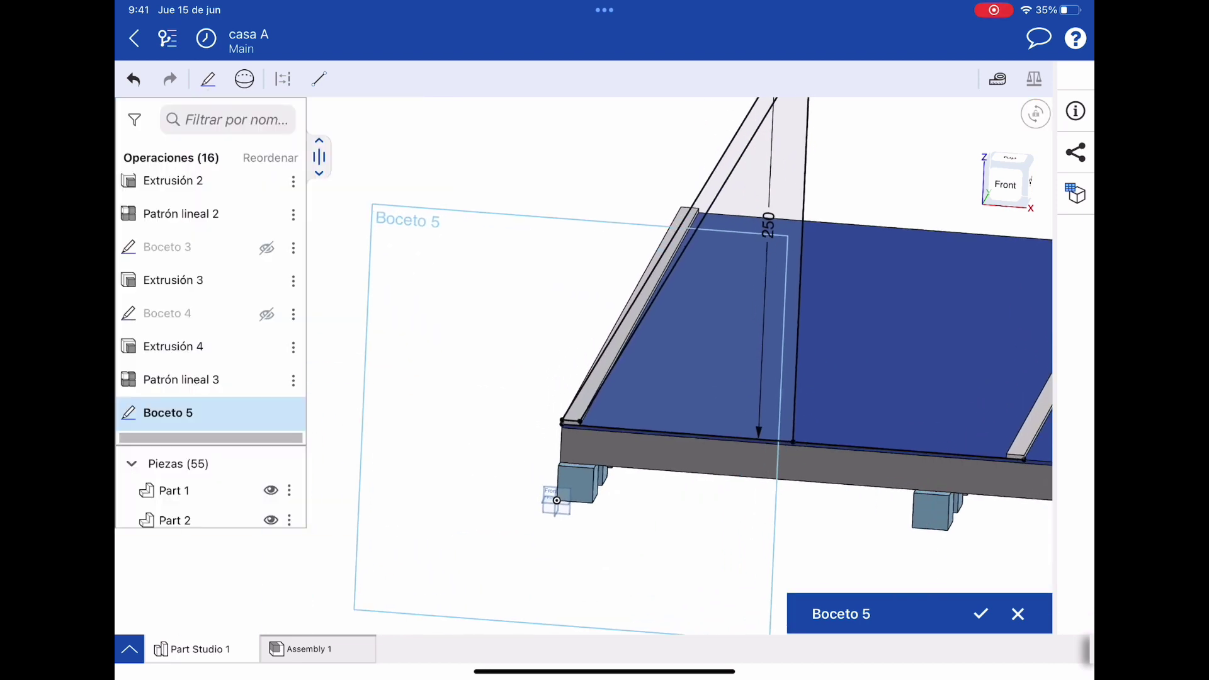
{"action": "scroll", "coordinate": [567, 441], "scroll_direction": "up", "scroll_amount": 3}
{"action": "scroll", "coordinate": [567, 441], "scroll_direction": "up", "scroll_amount": 2}
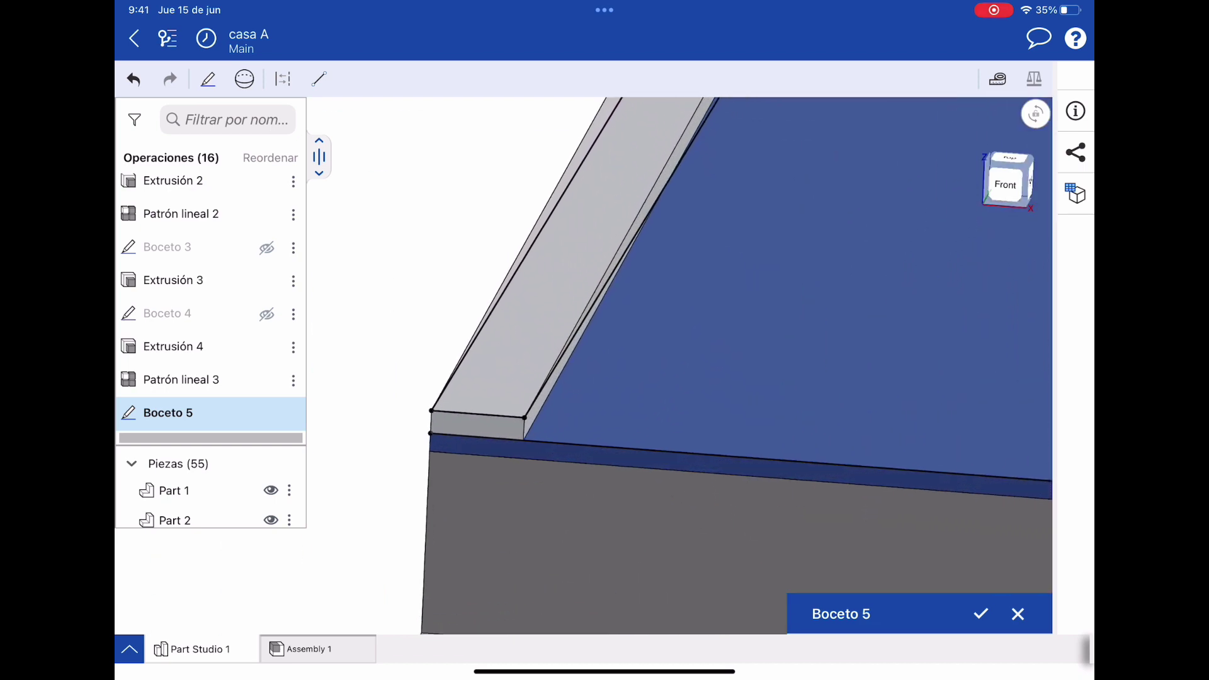
{"action": "scroll", "coordinate": [630, 378], "scroll_direction": "down", "scroll_amount": 1}
{"action": "scroll", "coordinate": [630, 378], "scroll_direction": "down", "scroll_amount": 1}
{"action": "scroll", "coordinate": [630, 378], "scroll_direction": "down", "scroll_amount": 3}
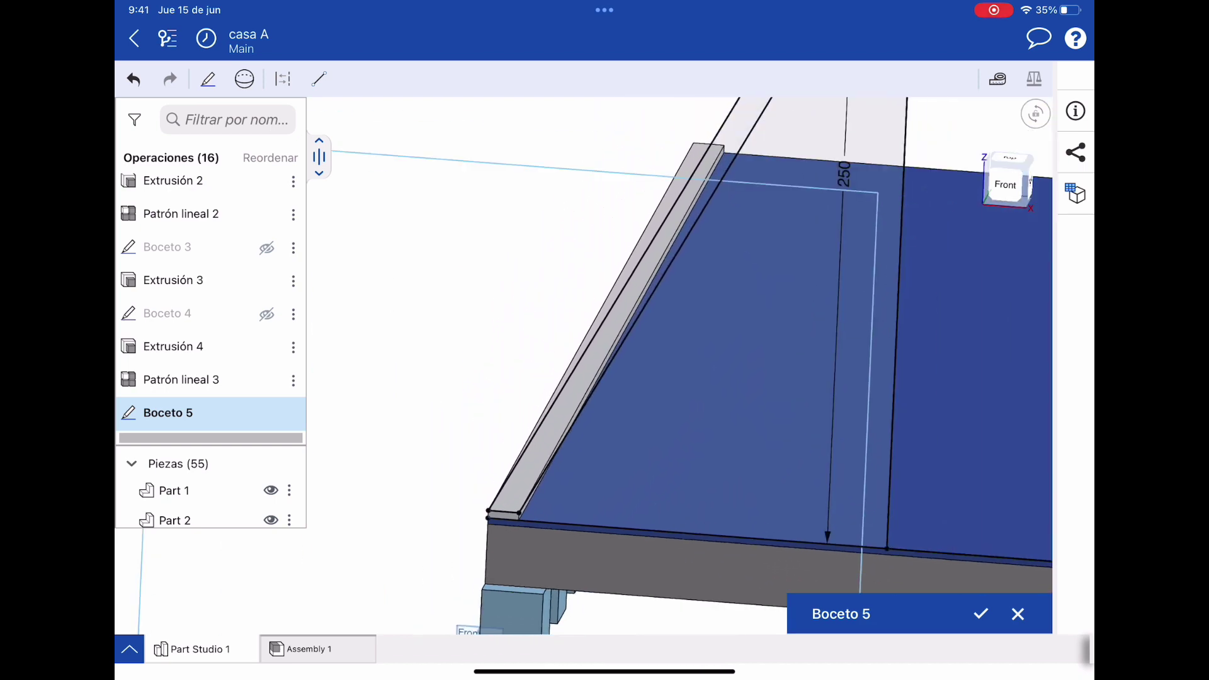
{"action": "scroll", "coordinate": [630, 378], "scroll_direction": "down", "scroll_amount": 2}
{"action": "middle_click_drag", "start_coordinate": [630, 378], "coordinate": [567, 437]}
{"action": "scroll", "coordinate": [529, 550], "scroll_direction": "down", "scroll_amount": 3}
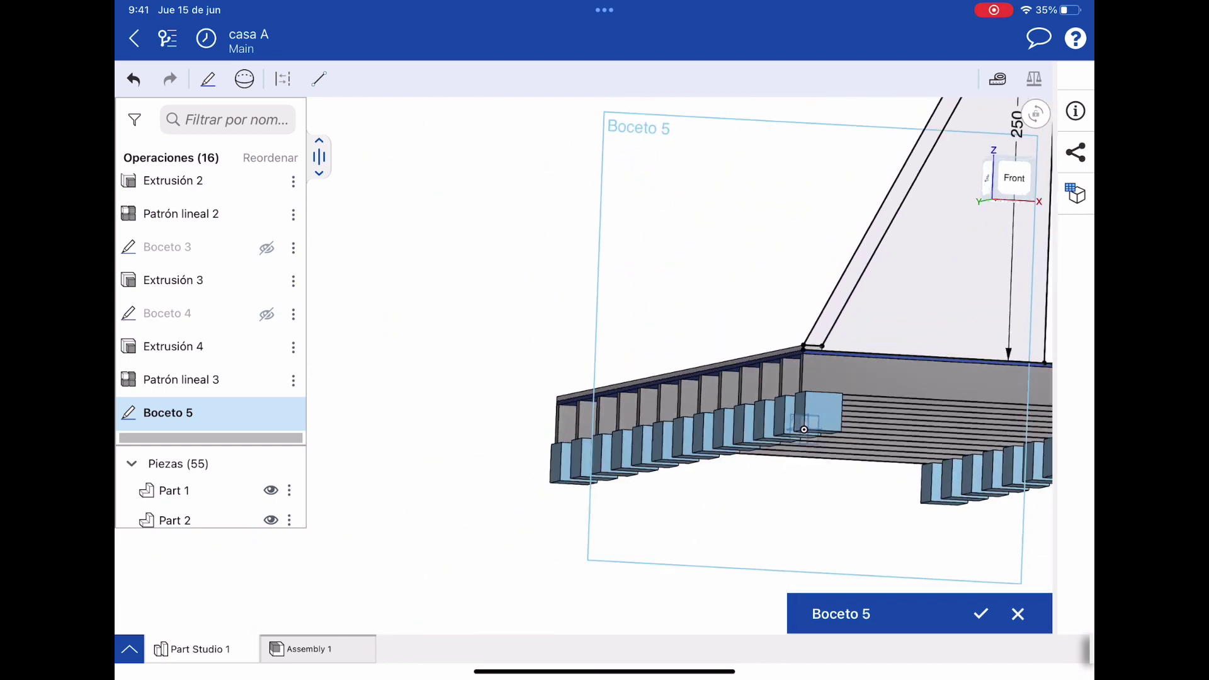
{"action": "scroll", "coordinate": [529, 551], "scroll_direction": "up", "scroll_amount": 2}
{"action": "scroll", "coordinate": [530, 551], "scroll_direction": "up", "scroll_amount": 1}
{"action": "scroll", "coordinate": [529, 551], "scroll_direction": "down", "scroll_amount": 2}
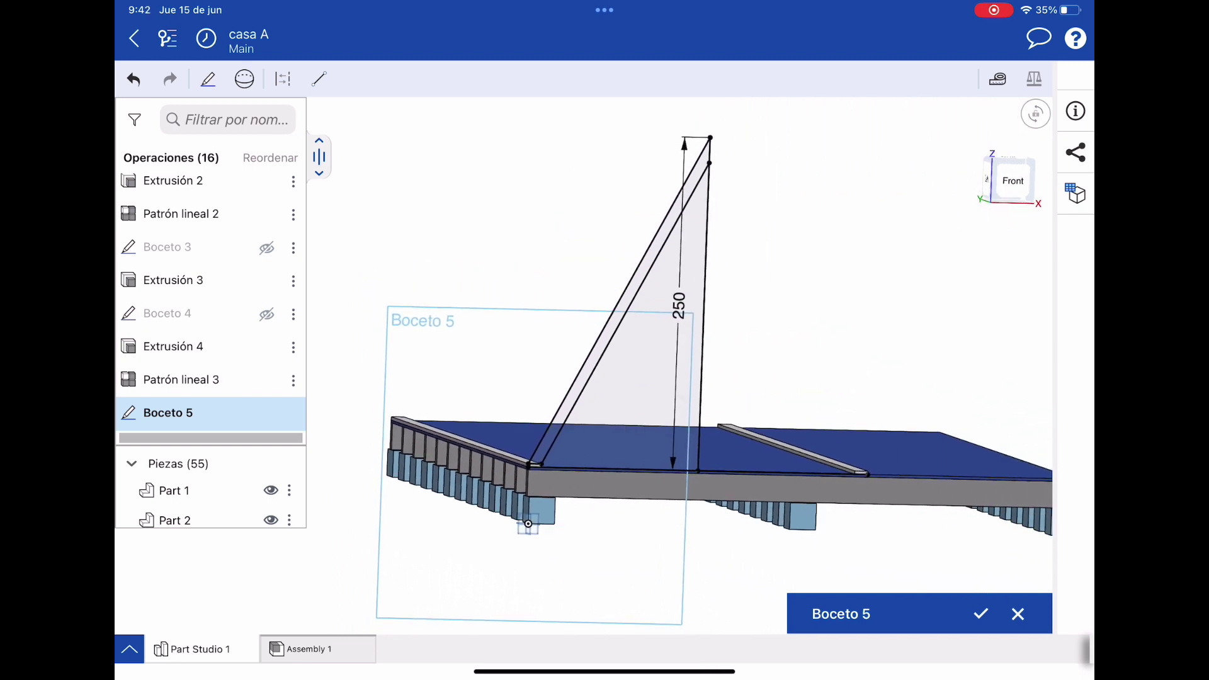
- Select the truss's vertical line and view the sketch plane straight on
{"action": "left_click", "coordinate": [704, 302]}
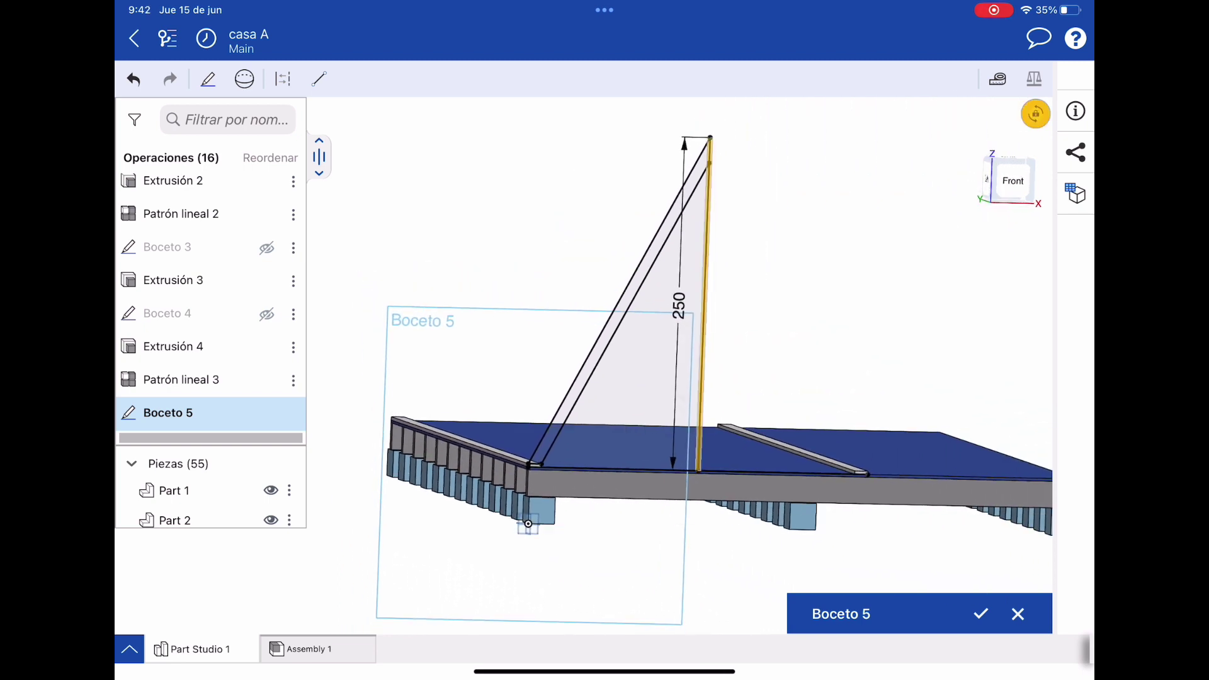
{"action": "right_click_drag", "start_coordinate": [528, 523], "coordinate": [398, 628]}
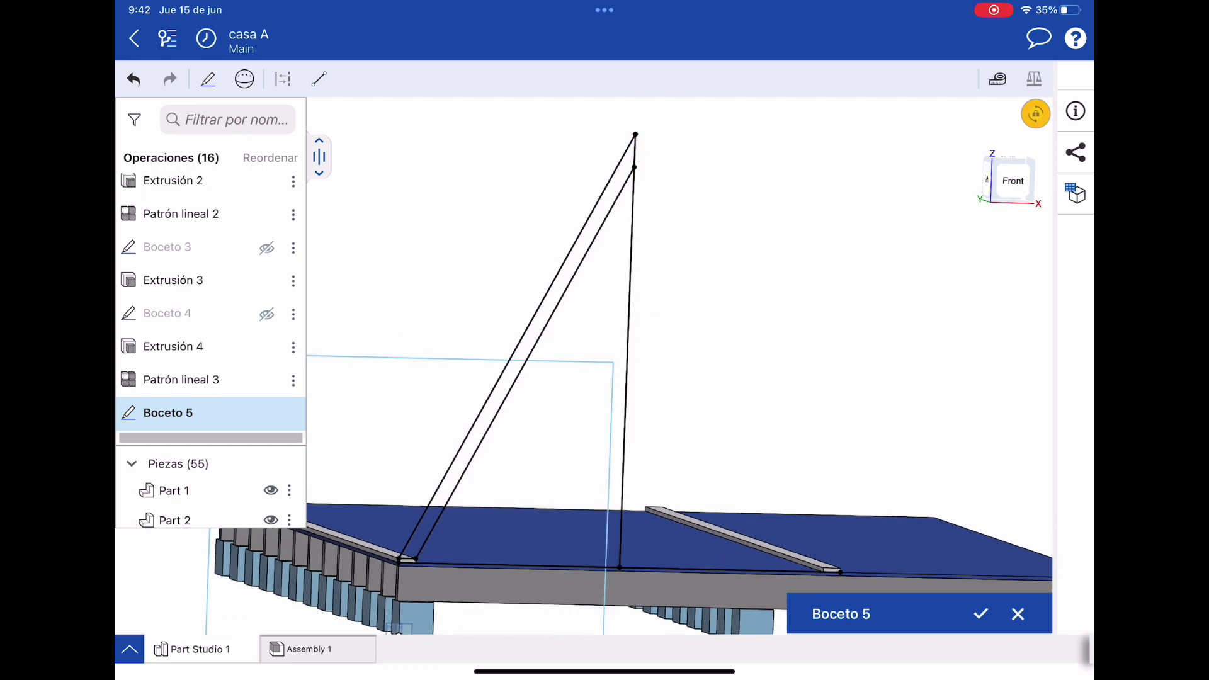
{"action": "middle_click_drag", "start_coordinate": [398, 628], "coordinate": [565, 526]}
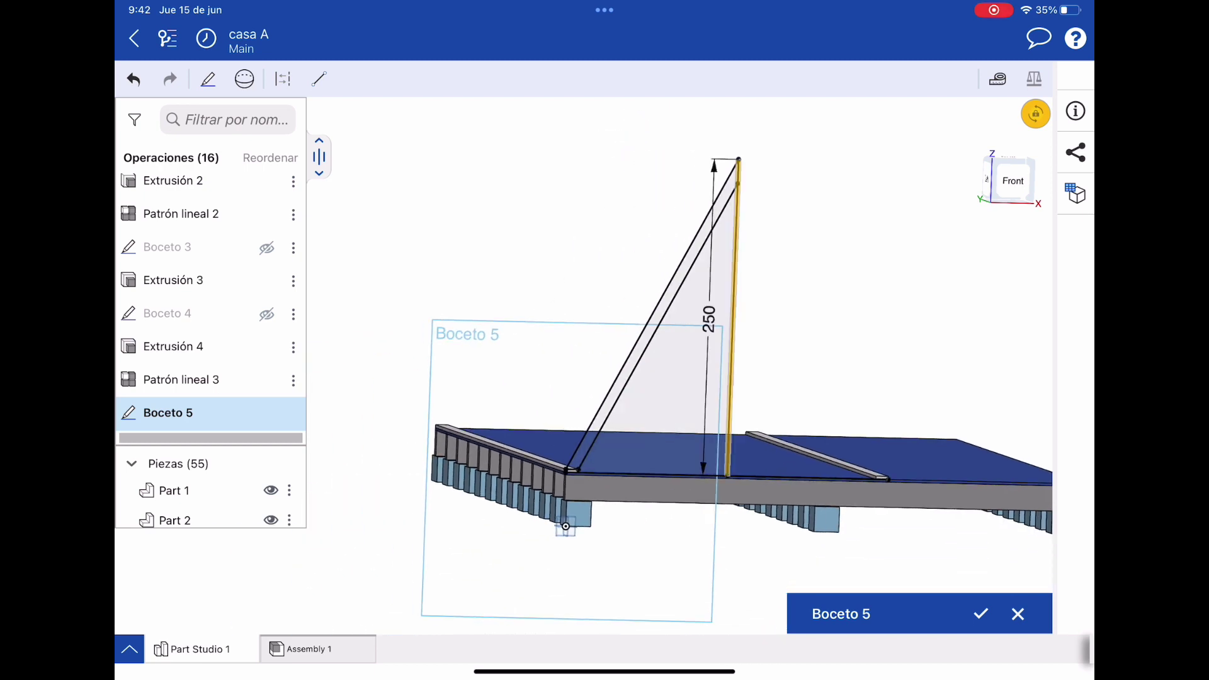
{"action": "key", "text": "n"}
- Finish the left sloping lines, then orbit and pan to view the deck from above
{"action": "key", "text": "l"}
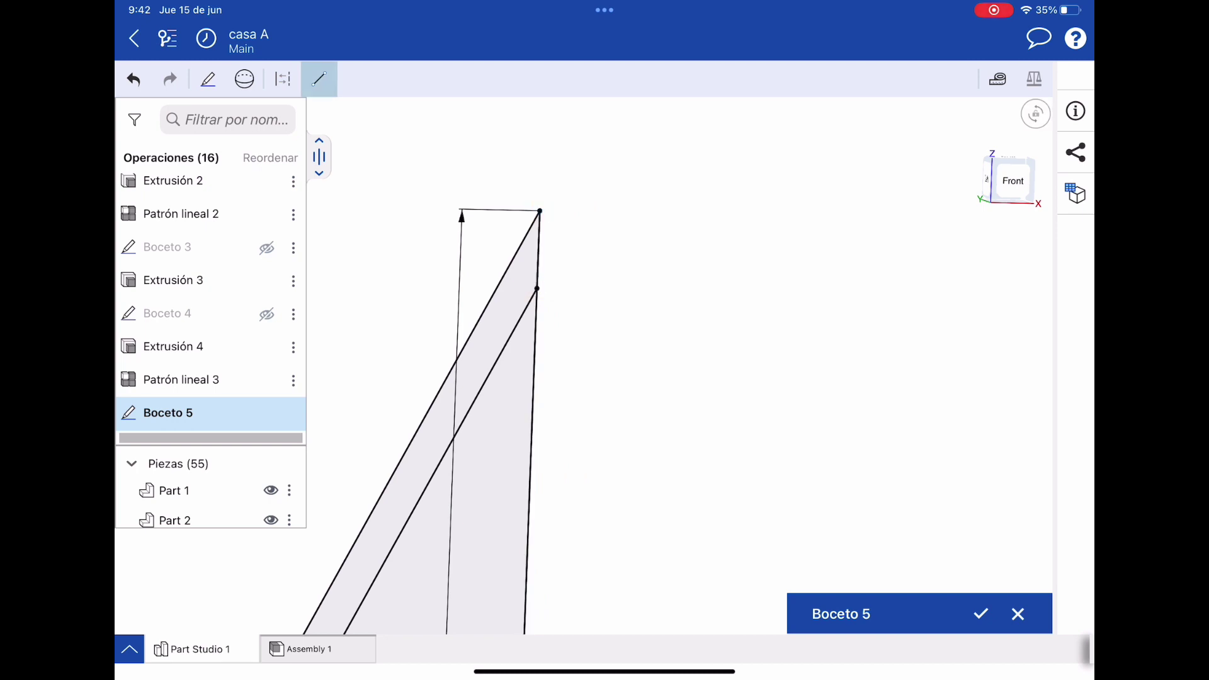
{"action": "mouse_move", "coordinate": [743, 189]}
{"action": "left_mouse_down"}
{"action": "mouse_move", "coordinate": [790, 136]}
{"action": "mouse_move", "coordinate": [621, 203]}
{"action": "mouse_move", "coordinate": [535, 197]}
{"action": "mouse_move", "coordinate": [767, 185]}
{"action": "left_mouse_up"}
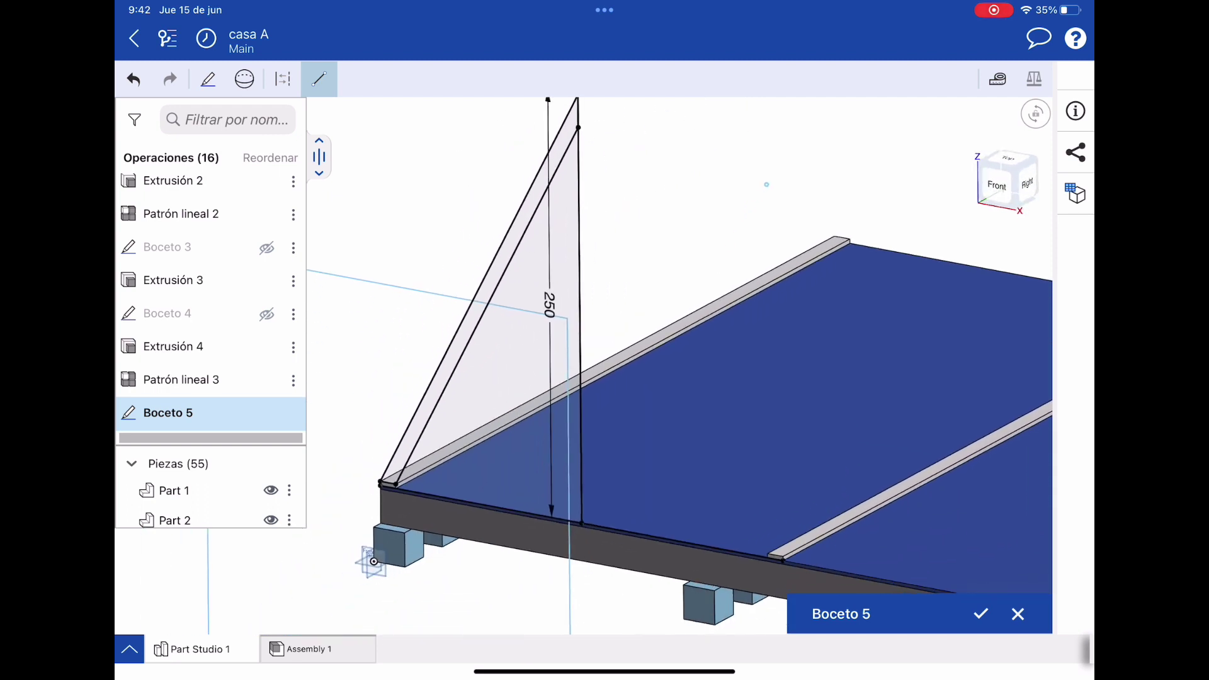
{"action": "scroll", "coordinate": [766, 184], "scroll_direction": "down", "scroll_amount": 3}
{"action": "scroll", "coordinate": [780, 302], "scroll_direction": "down", "scroll_amount": 2}
{"action": "mouse_move", "coordinate": [781, 302]}
{"action": "middle_mouse_down"}
{"action": "mouse_move", "coordinate": [676, 266]}
{"action": "mouse_move", "coordinate": [627, 221]}
{"action": "middle_mouse_up"}
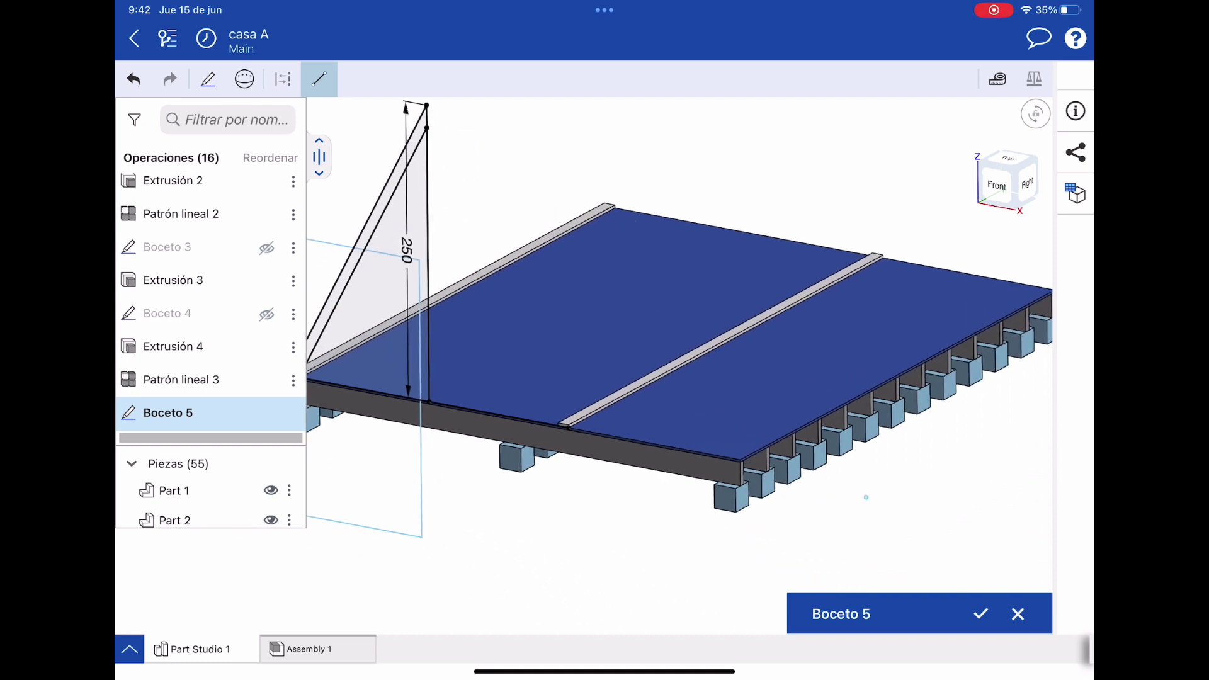
{"action": "key", "text": "Escape"}
{"action": "scroll", "coordinate": [866, 497], "scroll_direction": "down", "scroll_amount": 3}
{"action": "right_click_drag", "start_coordinate": [630, 440], "coordinate": [442, 442]}
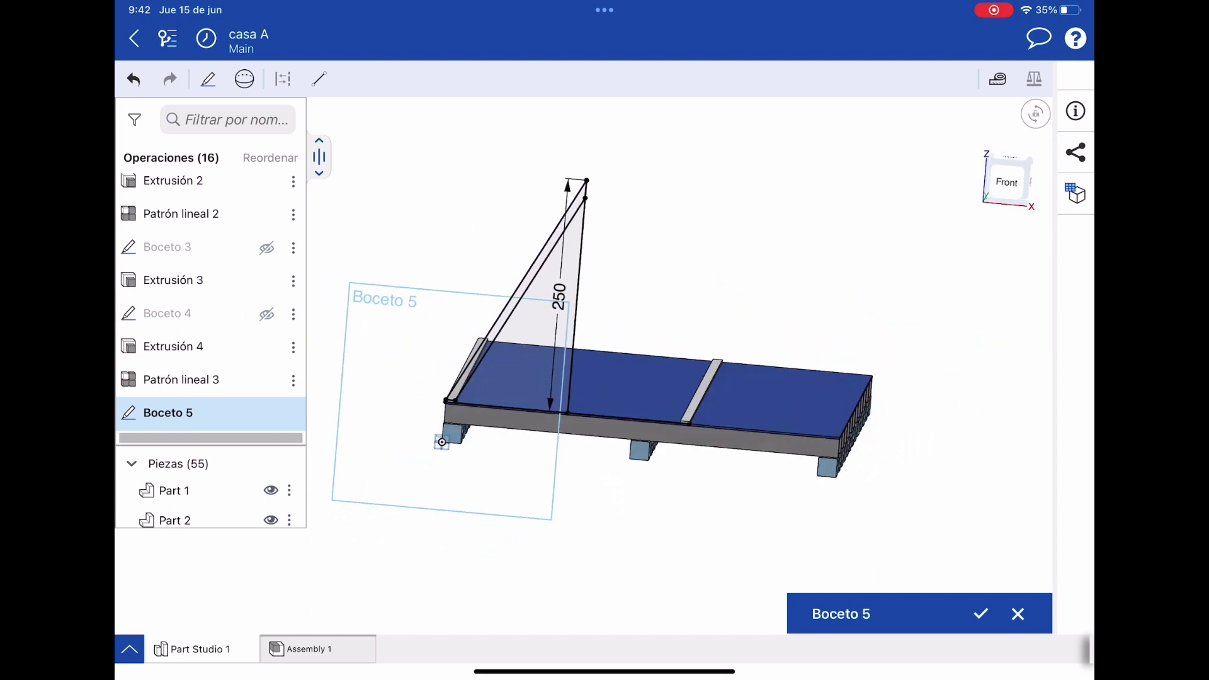
{"action": "right_click_drag", "start_coordinate": [629, 378], "coordinate": [630, 441]}
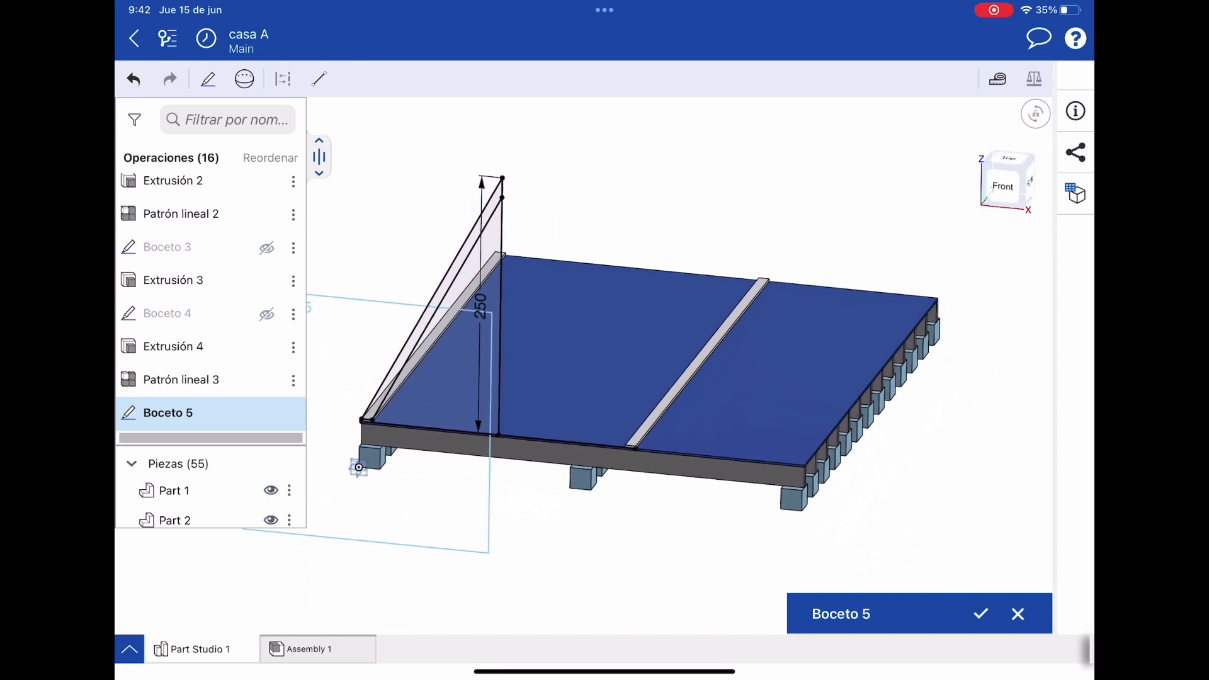
{"action": "middle_click_drag", "start_coordinate": [601, 382], "coordinate": [611, 406]}
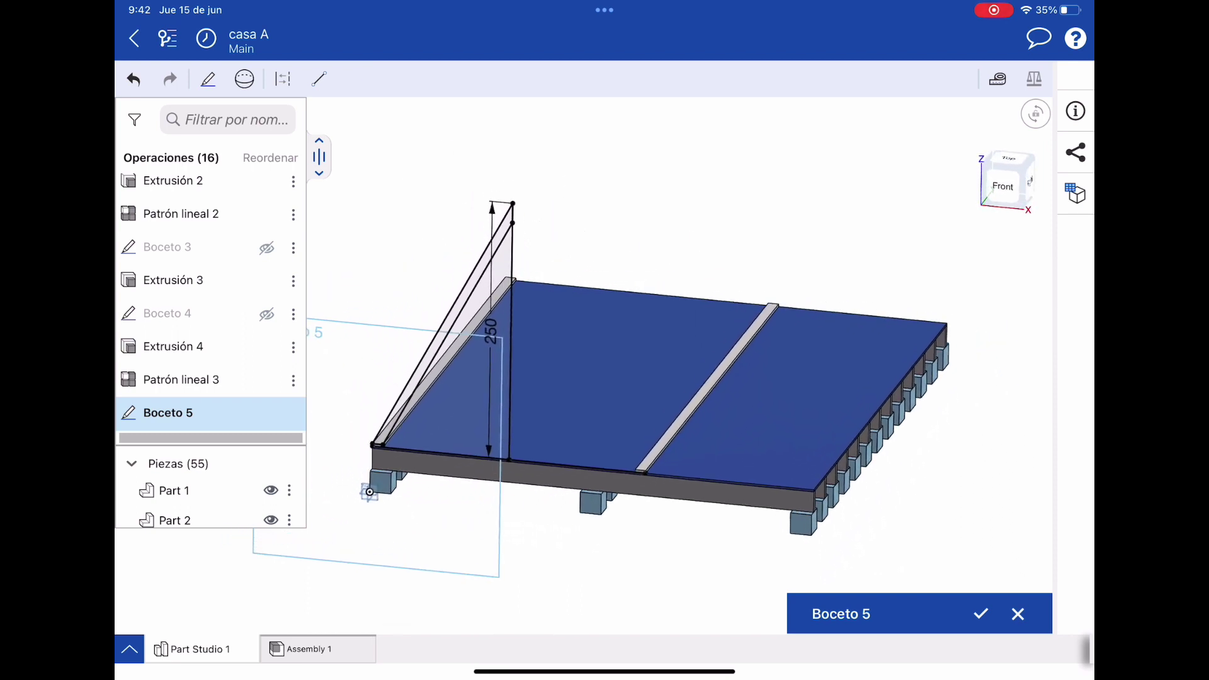
- Draw the outer and inner sloping lines from the apex down to the second strip
{"action": "key", "text": "l"}
{"action": "left_click", "coordinate": [513, 203]}
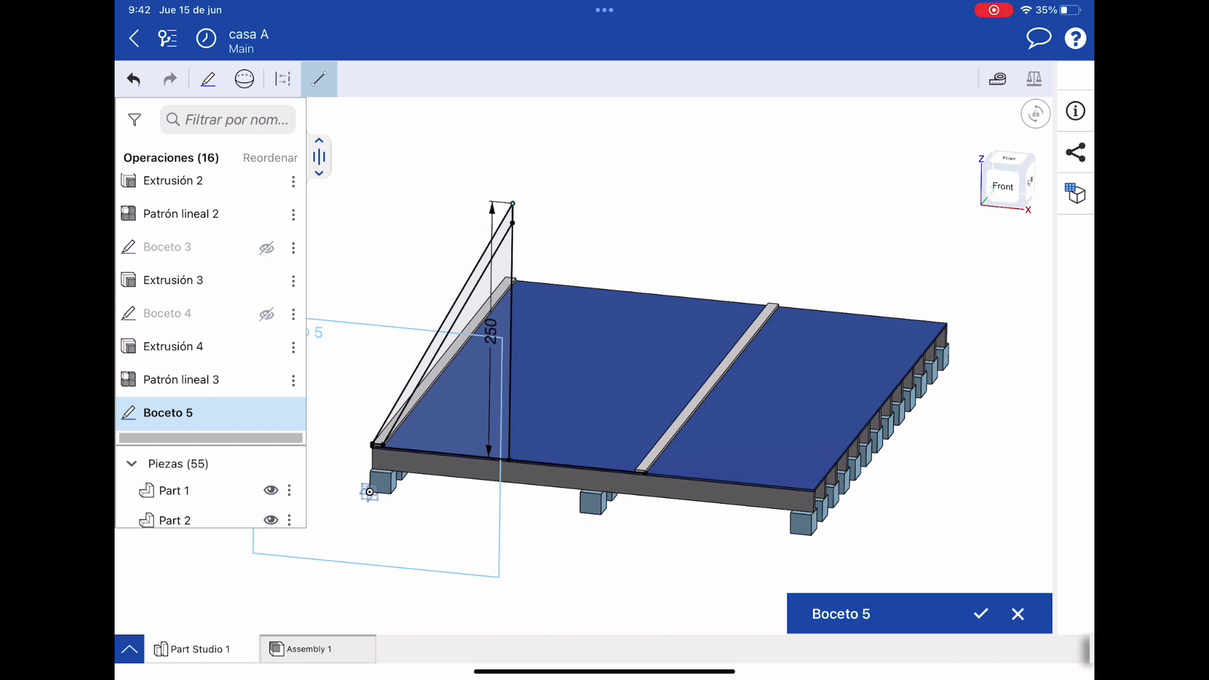
{"action": "left_click", "coordinate": [644, 471]}
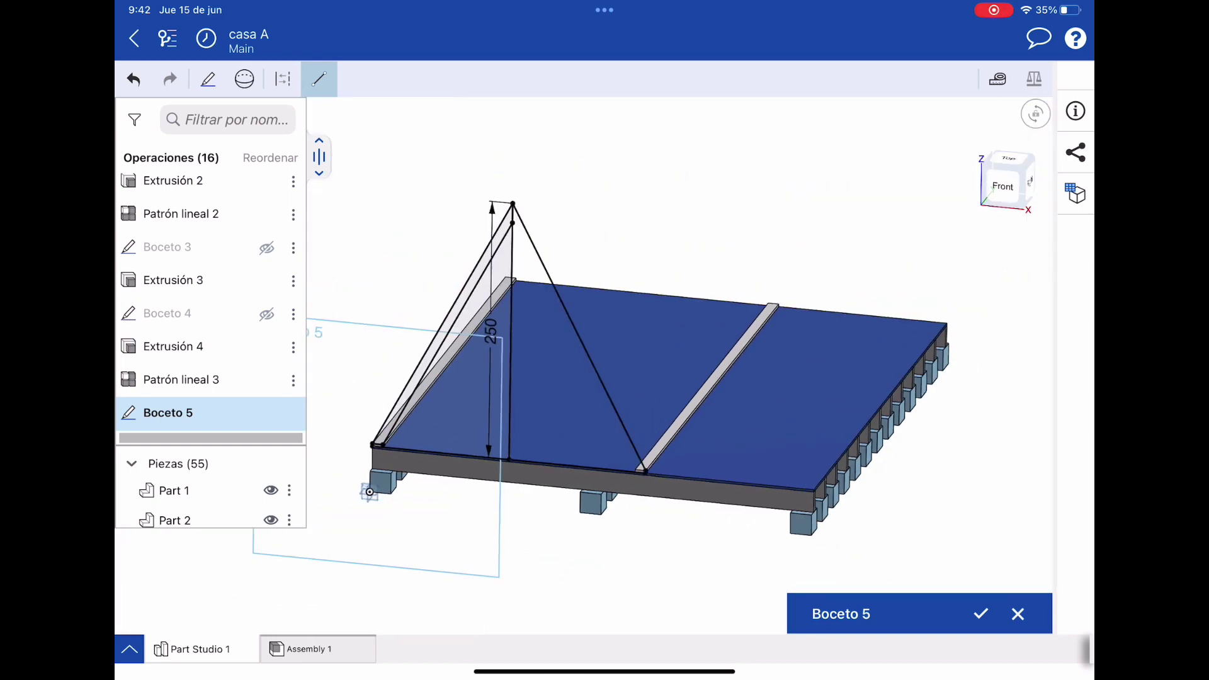
{"action": "left_click", "coordinate": [638, 470]}
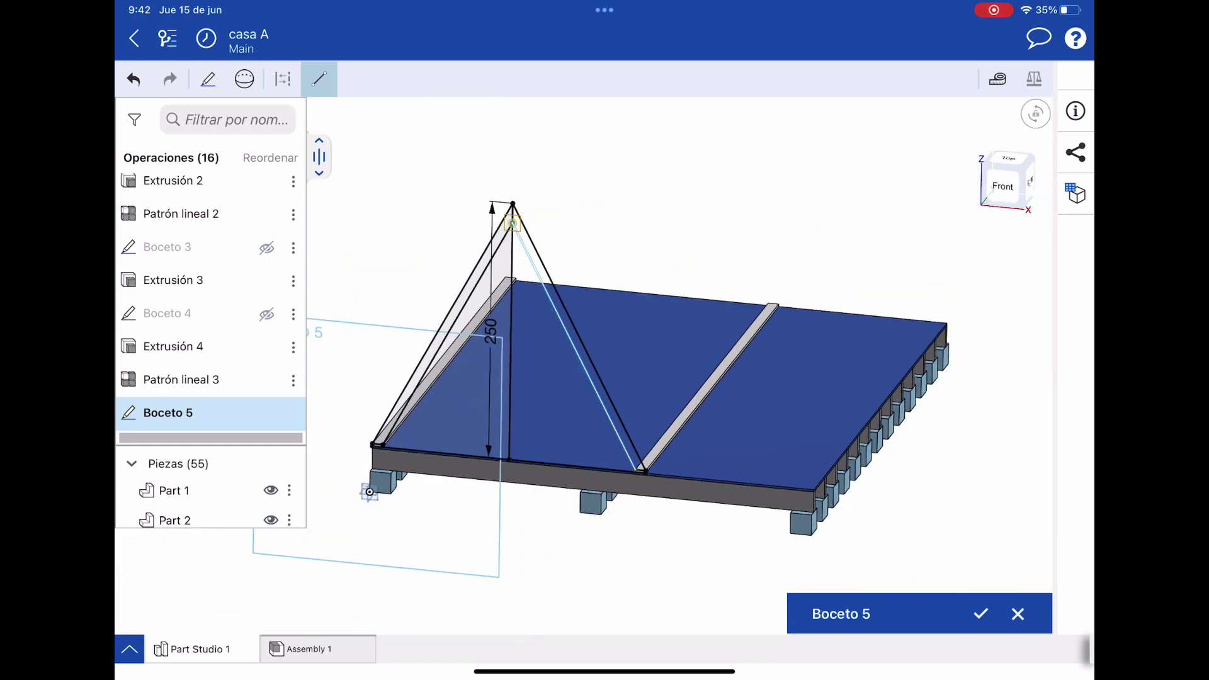
{"action": "left_click", "coordinate": [512, 223]}
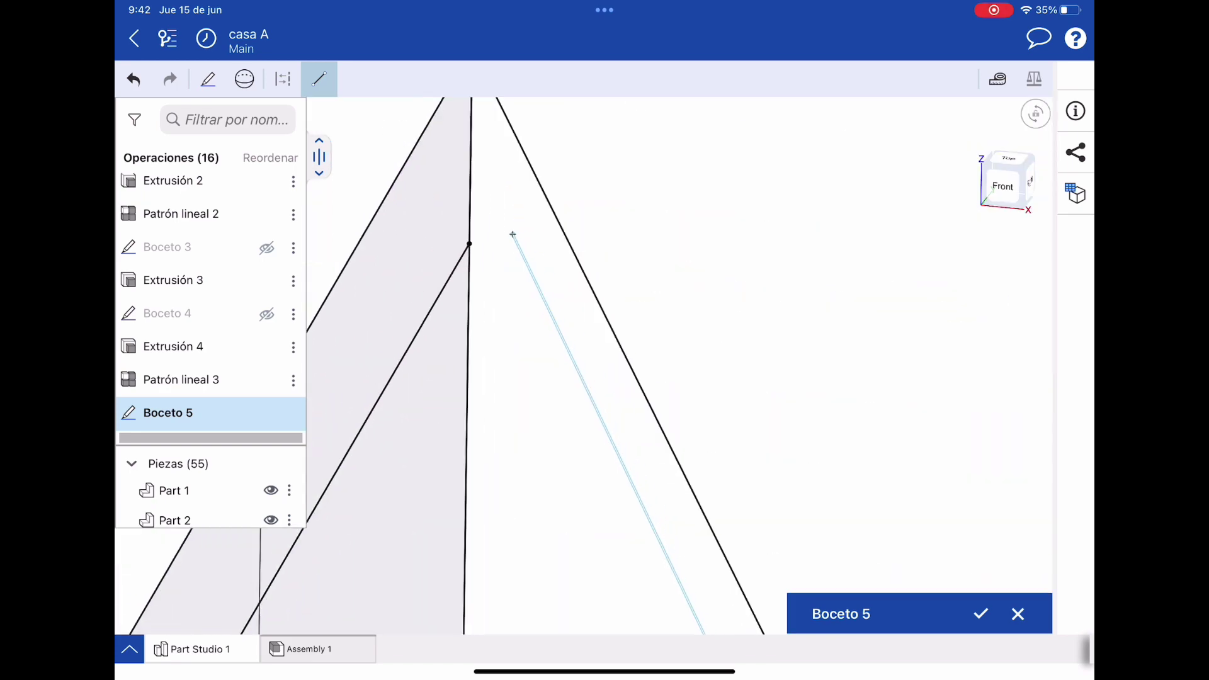
- Orbit the view, select the left triangle region, and open Boceto 5's options
{"action": "scroll", "coordinate": [630, 378], "scroll_direction": "down", "scroll_amount": 3}
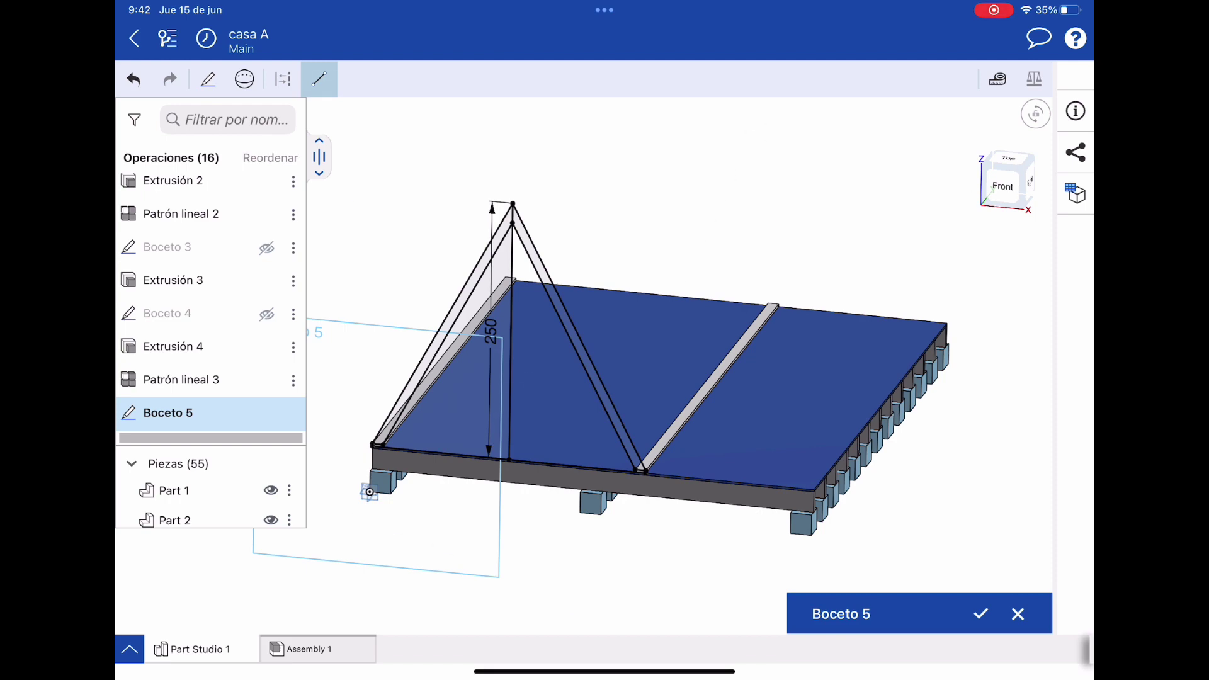
{"action": "left_click_drag", "start_coordinate": [630, 378], "coordinate": [630, 265]}
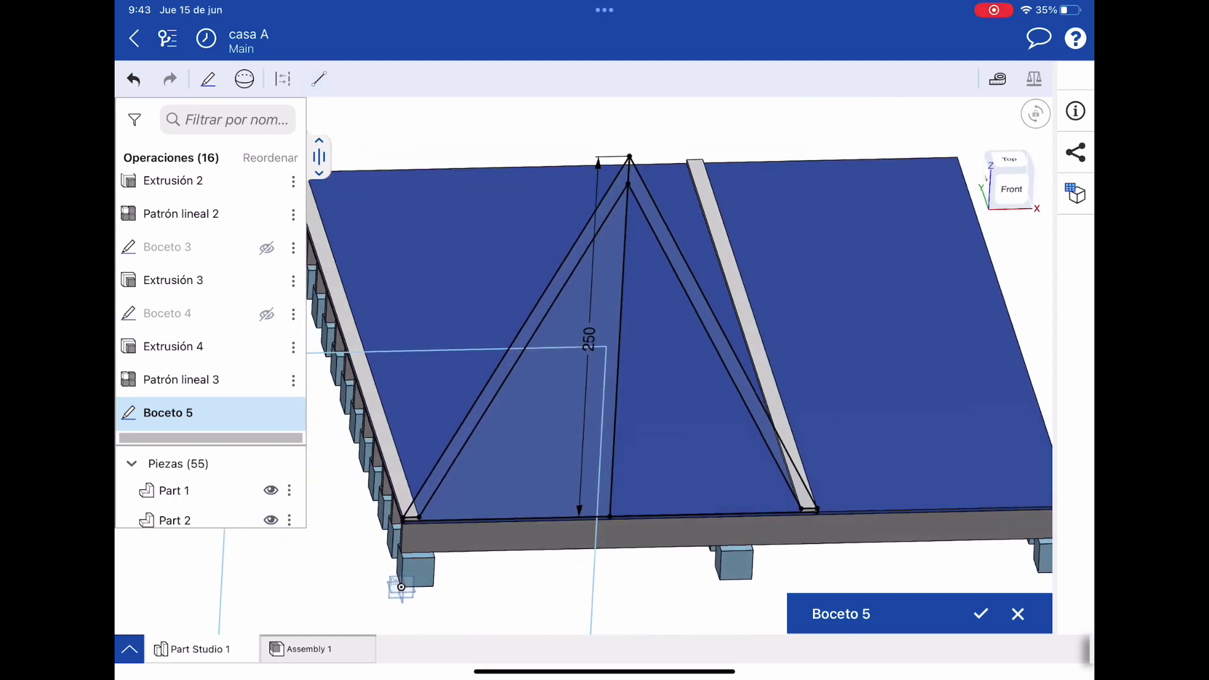
{"action": "left_click", "coordinate": [542, 428]}
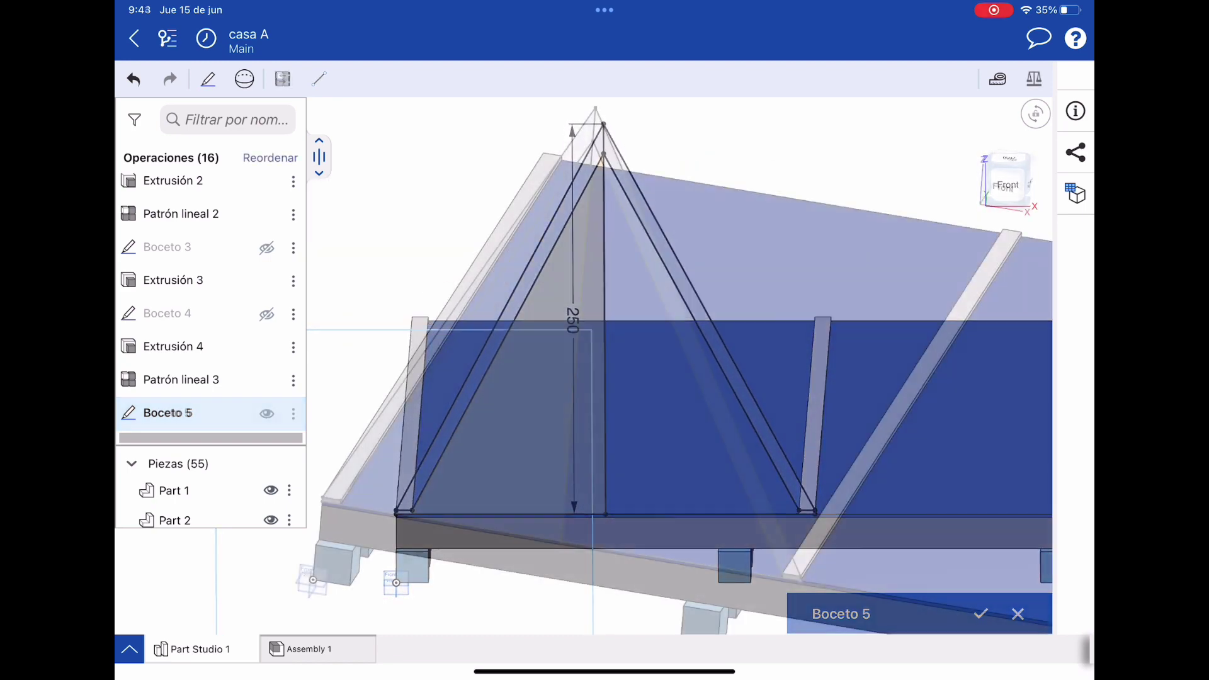
{"action": "left_click", "coordinate": [293, 414]}
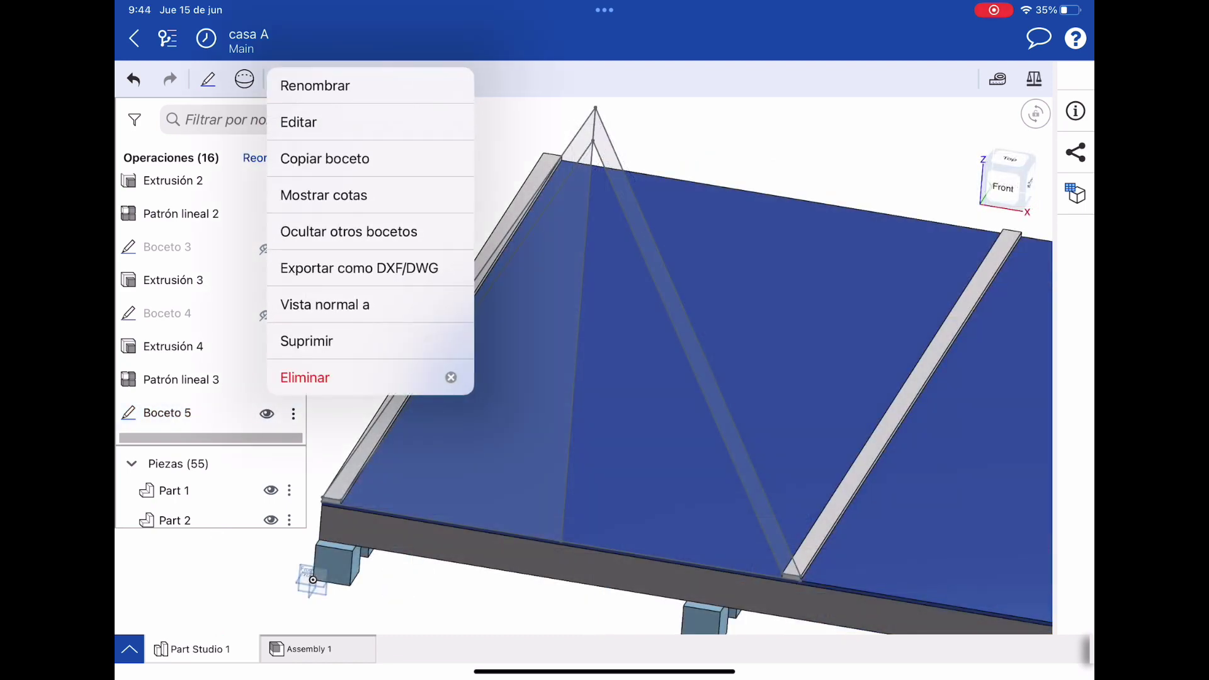
- Reopen Boceto 5 and trim away the vertical centre line
{"action": "left_click", "coordinate": [298, 123]}
{"action": "left_click", "coordinate": [208, 79]}
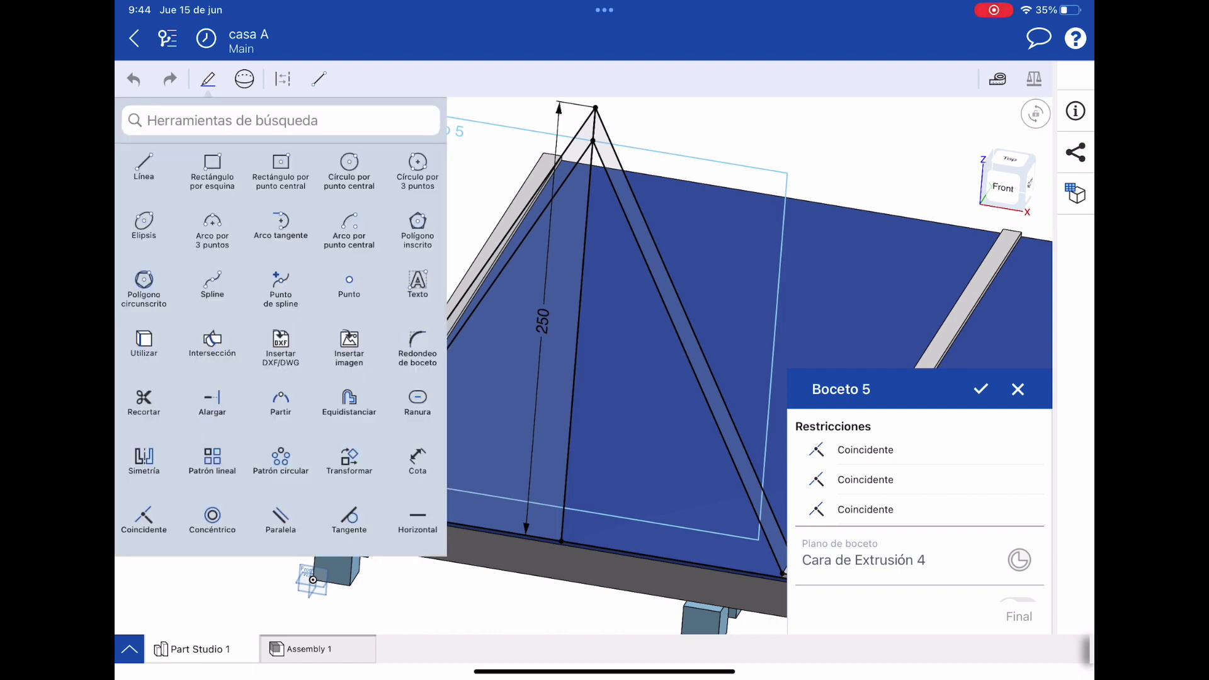
{"action": "left_click", "coordinate": [144, 402]}
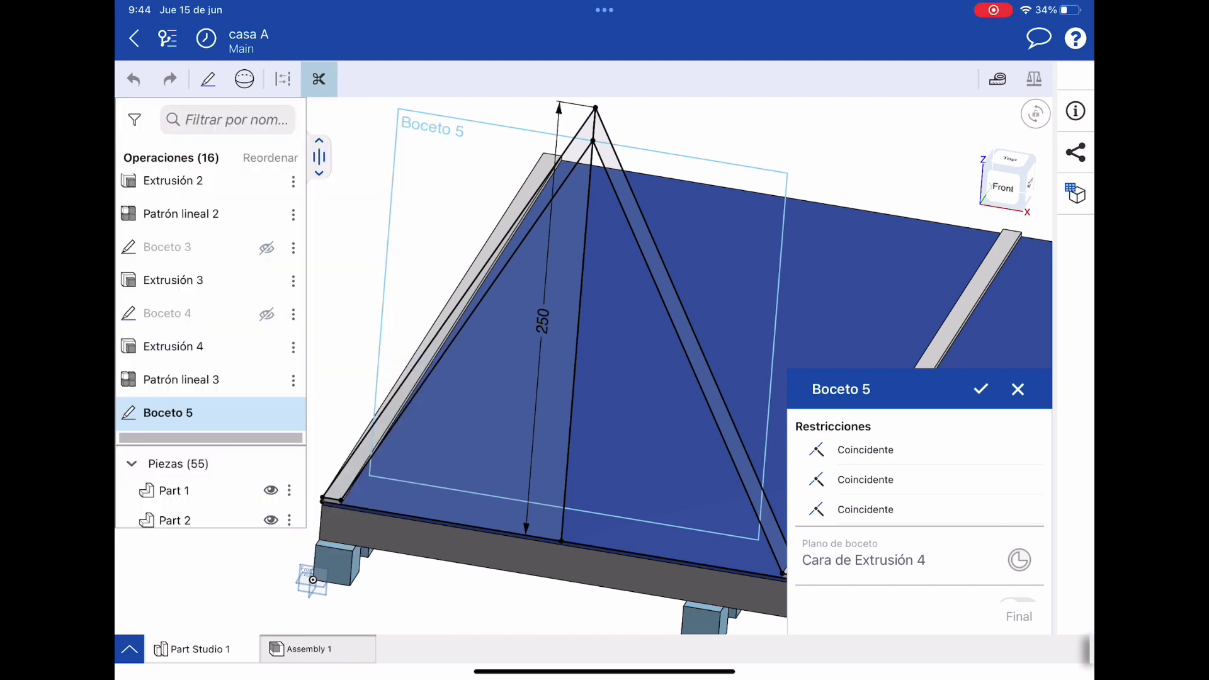
{"action": "left_click", "coordinate": [577, 340]}
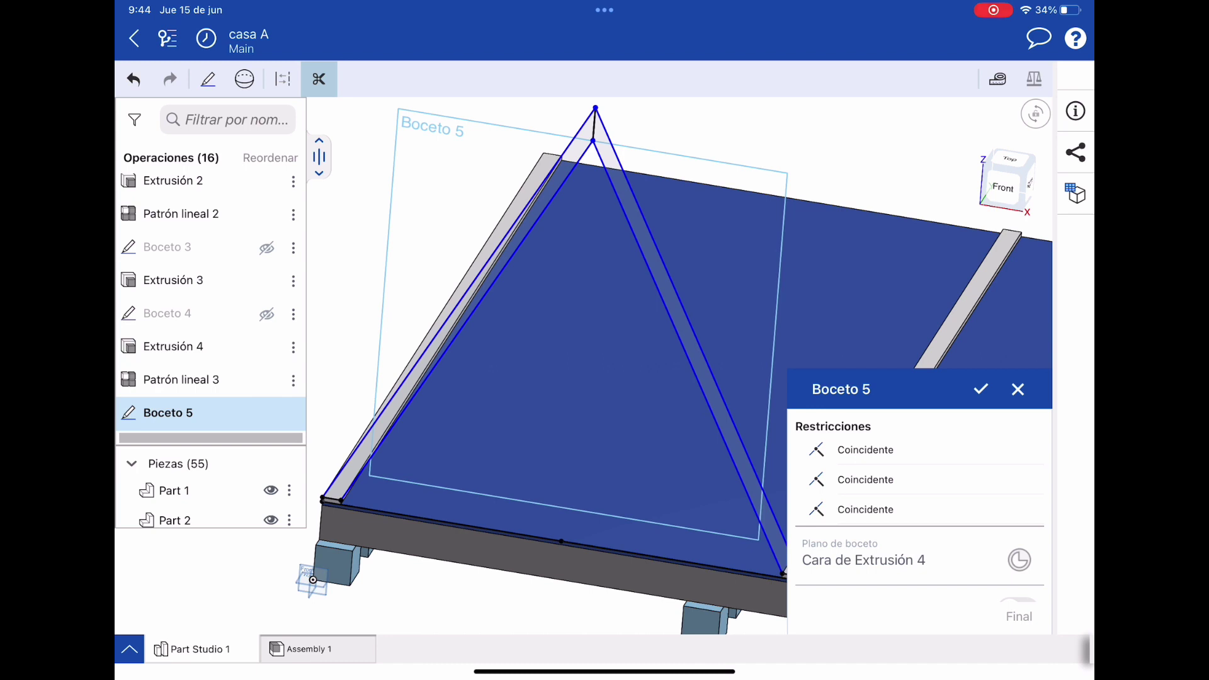
{"action": "left_click", "coordinate": [245, 79]}
- Extrude the triangle outline region 5 cm in the opposite direction as Extrusión 5
{"action": "left_click", "coordinate": [144, 165]}
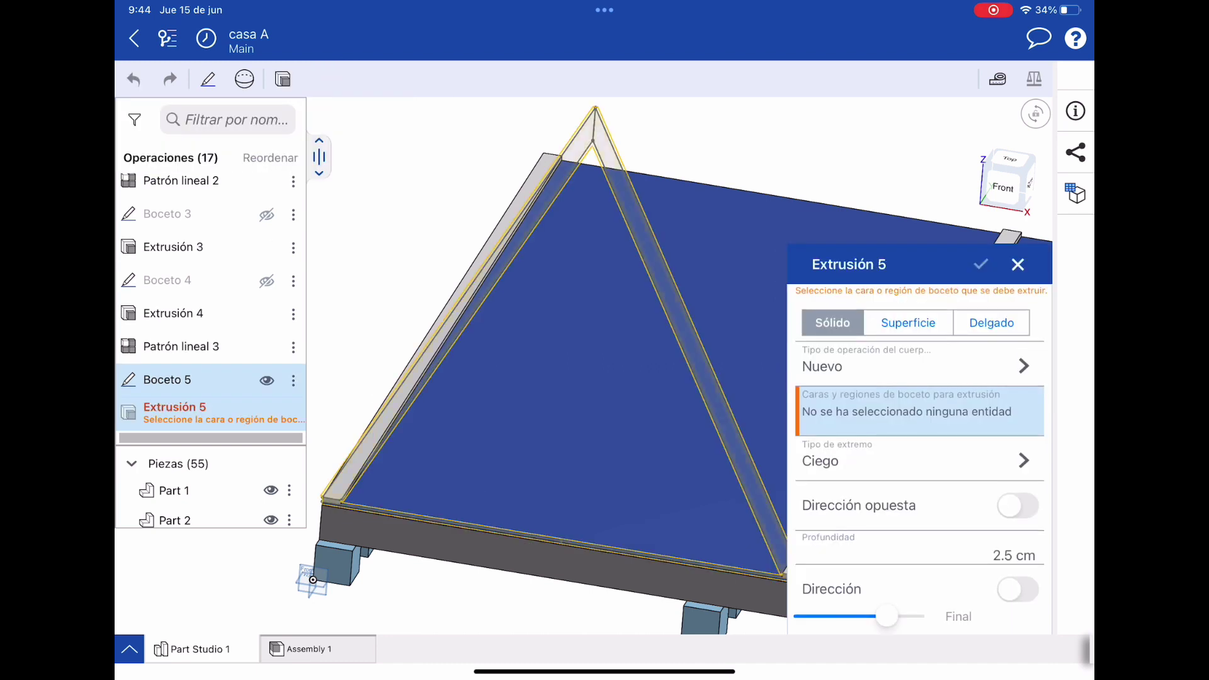
{"action": "left_click", "coordinate": [691, 354]}
{"action": "mouse_move", "coordinate": [691, 354]}
{"action": "right_mouse_down"}
{"action": "mouse_move", "coordinate": [502, 327]}
{"action": "mouse_move", "coordinate": [486, 338]}
{"action": "mouse_move", "coordinate": [552, 360]}
{"action": "right_mouse_up"}
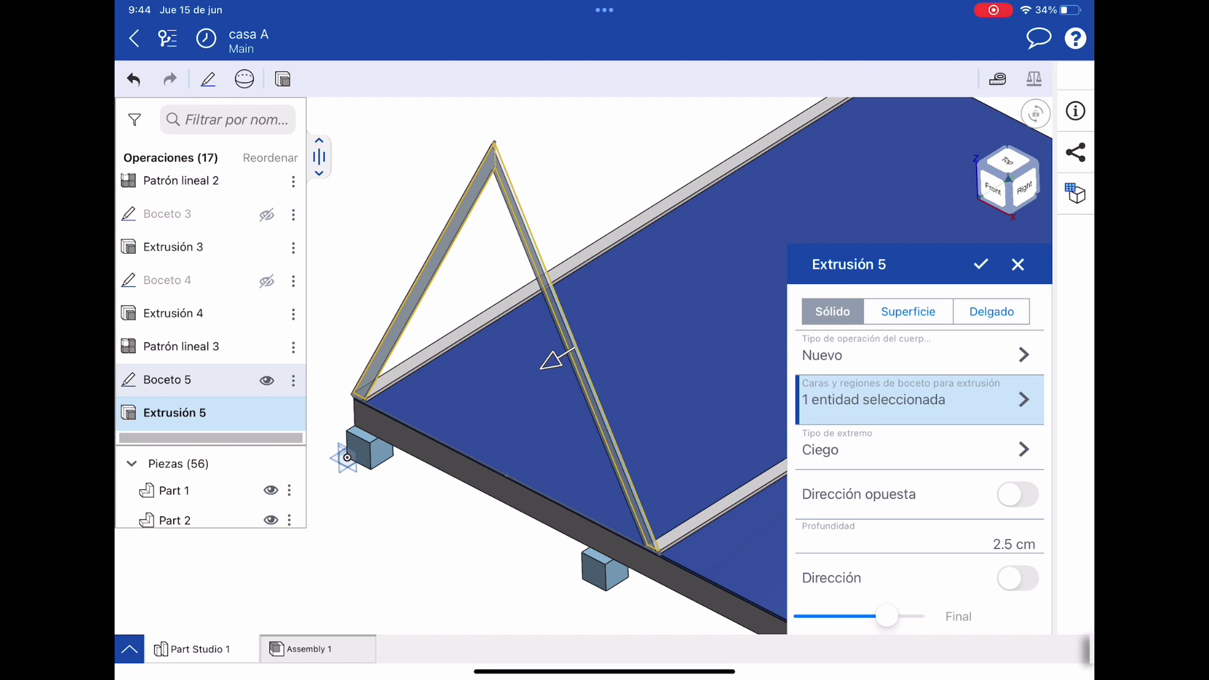
{"action": "left_click", "coordinate": [1018, 494]}
{"action": "left_click", "coordinate": [920, 544]}
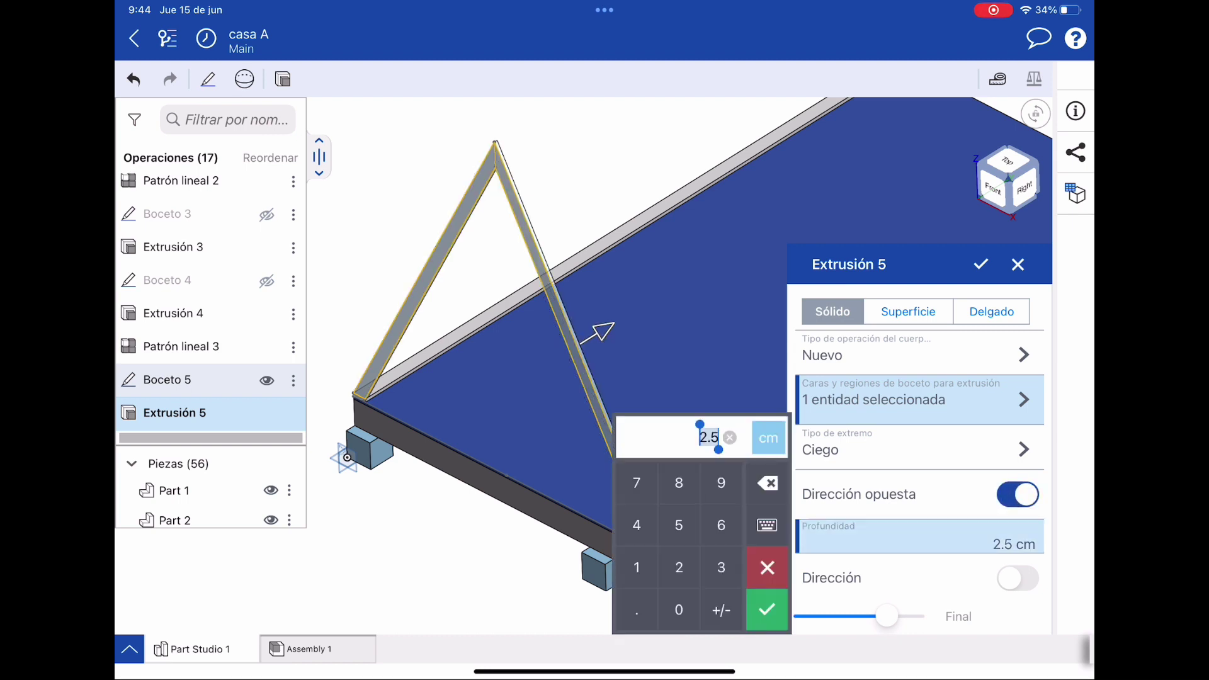
{"action": "type", "text": "5"}
{"action": "key", "text": "Return"}
{"action": "left_click", "coordinate": [981, 264]}
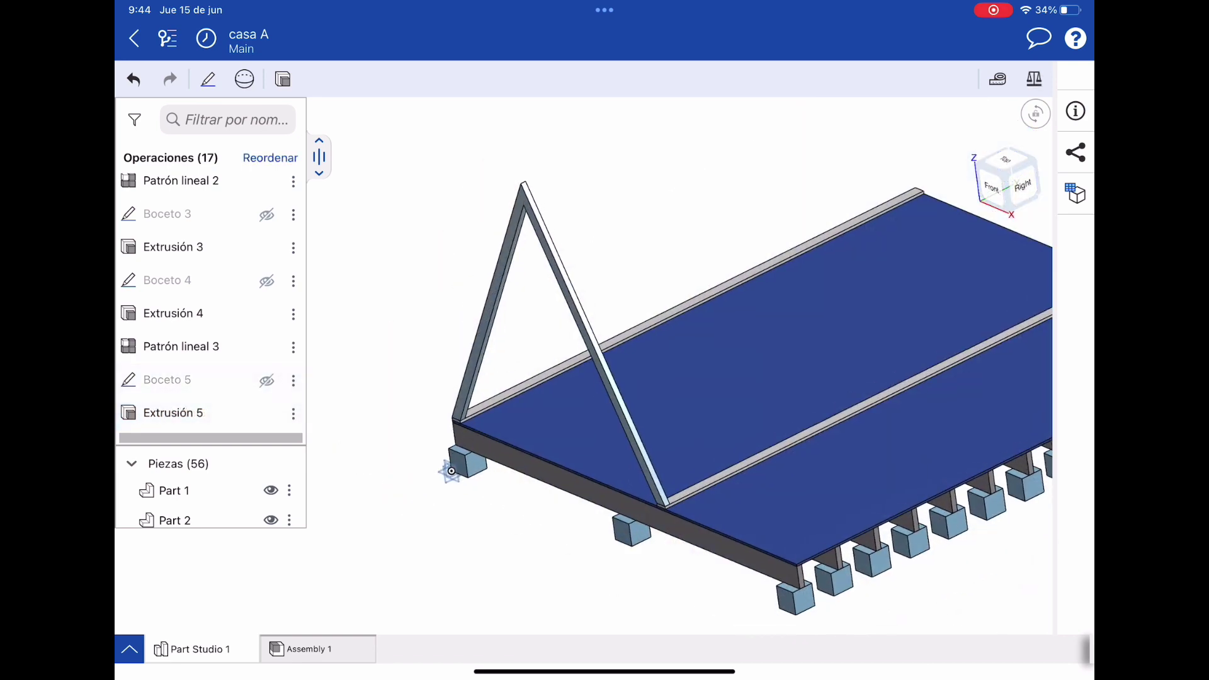
- Start a feature-type linear pattern of Extrusión 5 directed along the Front plane
{"action": "left_click", "coordinate": [244, 79]}
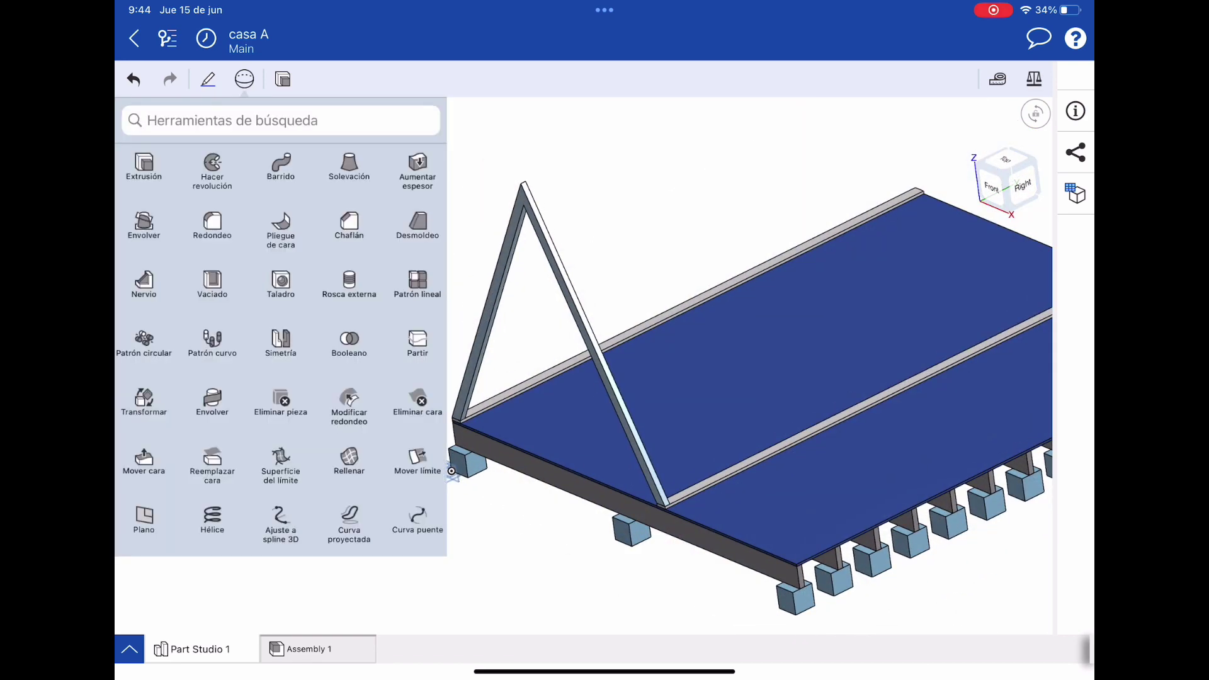
{"action": "left_click", "coordinate": [418, 282]}
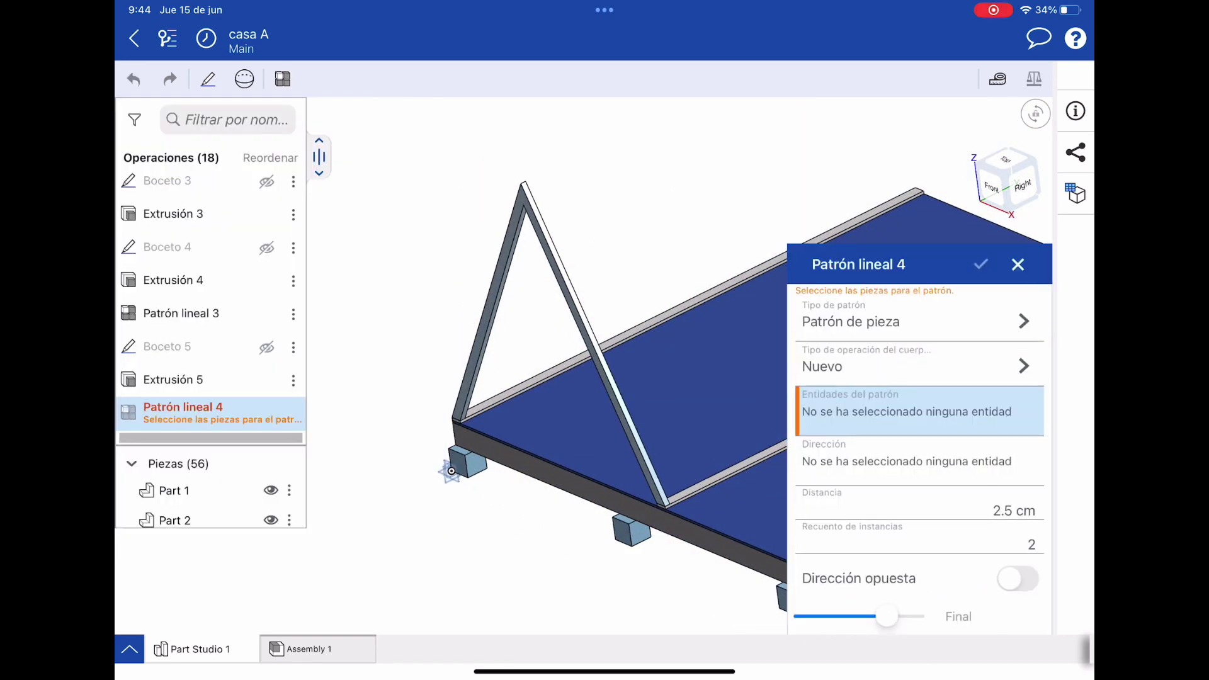
{"action": "left_click", "coordinate": [913, 321]}
{"action": "left_click", "coordinate": [891, 340]}
{"action": "left_click", "coordinate": [173, 380]}
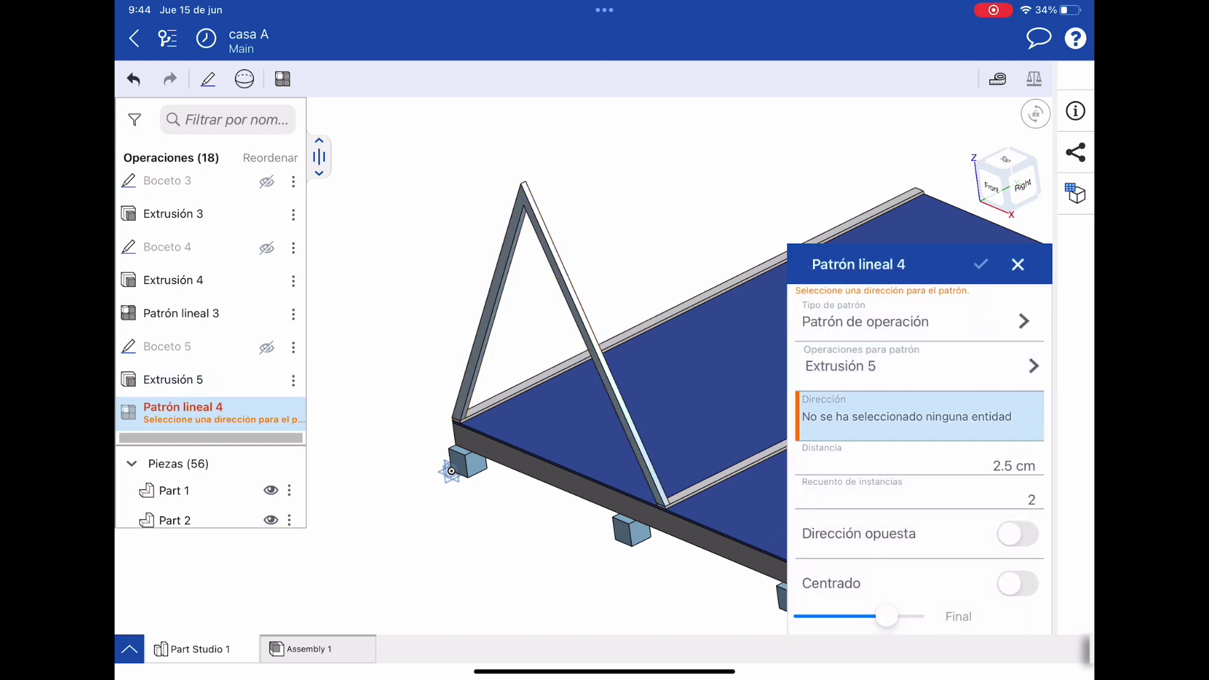
{"action": "scroll", "coordinate": [211, 308], "scroll_direction": "up", "scroll_amount": 10}
{"action": "left_click", "coordinate": [158, 288]}
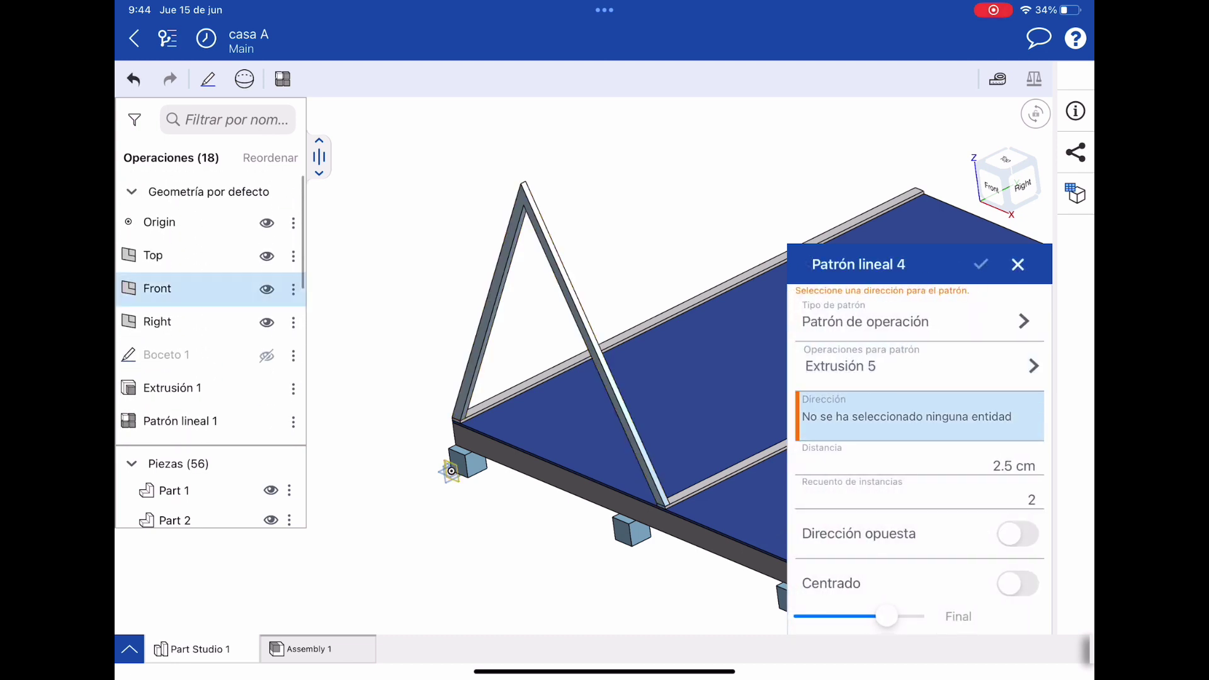
- Give the truss pattern 40 cm spacing, opposite direction and 13 instances, then accept it
{"action": "left_click", "coordinate": [919, 448]}
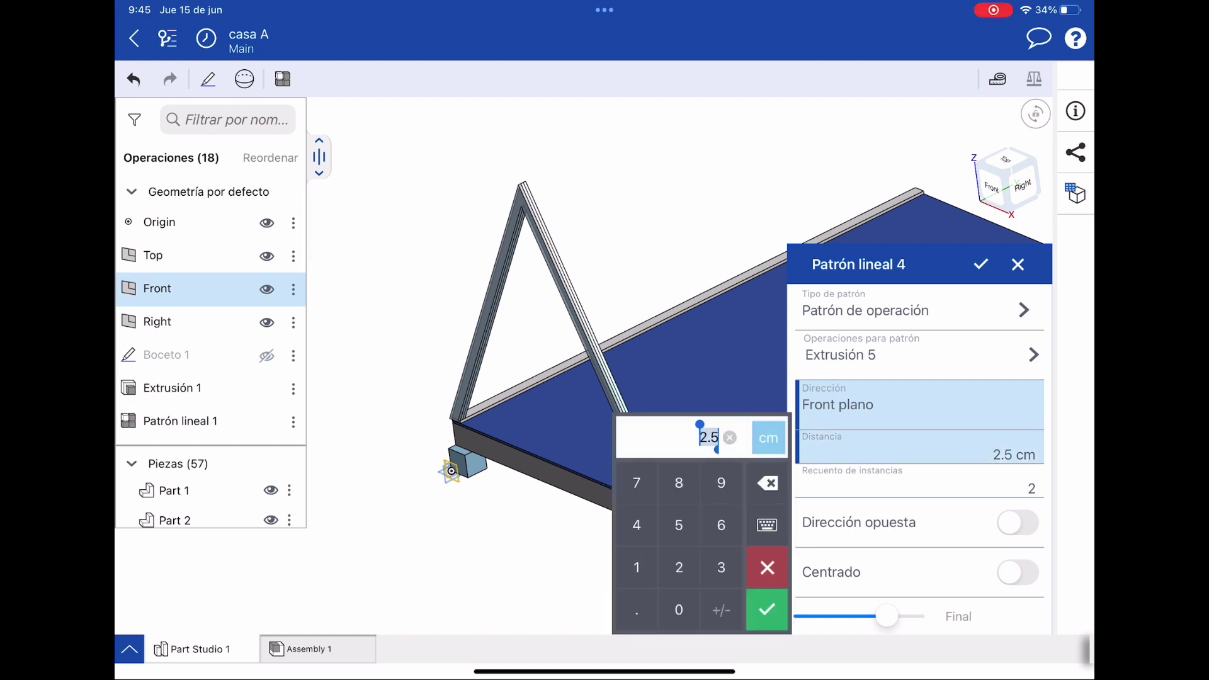
{"action": "type", "text": "40"}
{"action": "left_click", "coordinate": [766, 609]}
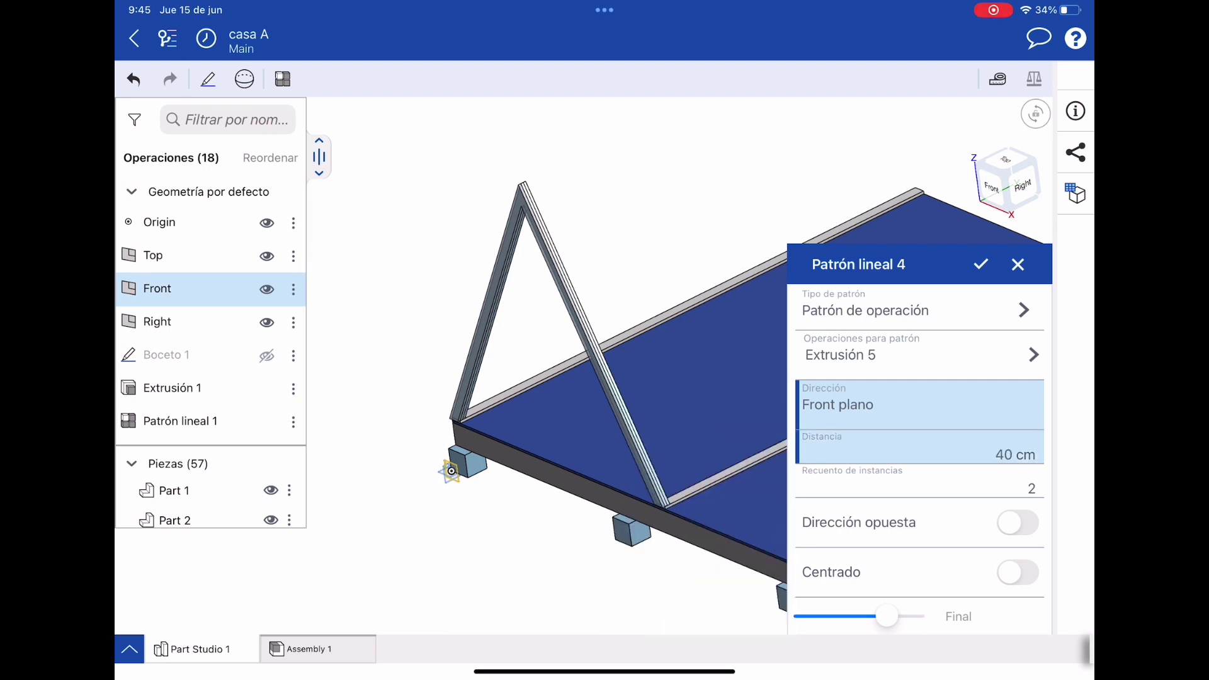
{"action": "left_click", "coordinate": [1018, 523]}
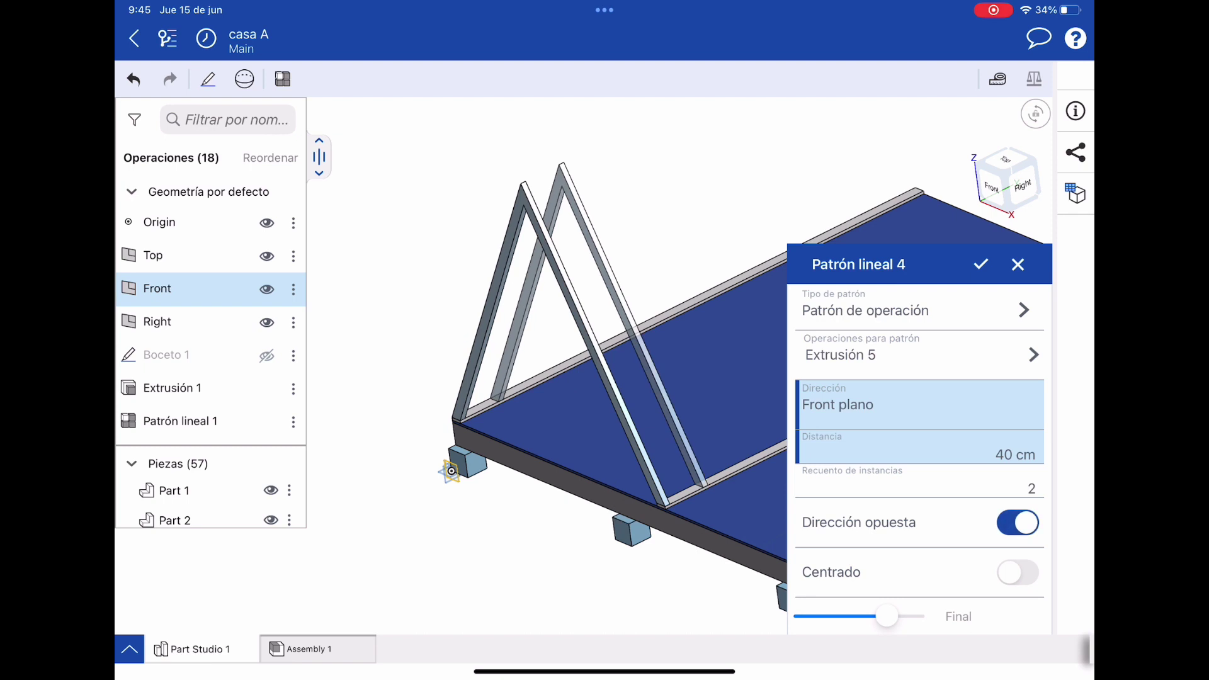
{"action": "left_click", "coordinate": [919, 481]}
{"action": "type", "text": "13"}
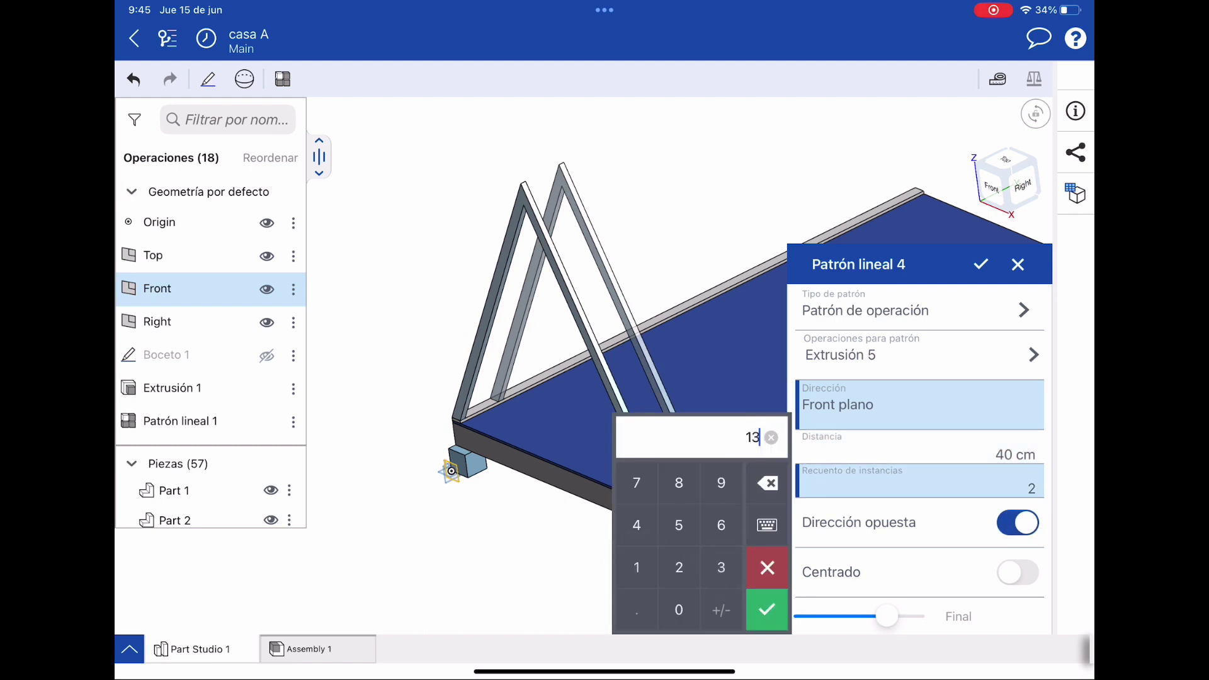
{"action": "left_click", "coordinate": [767, 609]}
{"action": "left_click", "coordinate": [981, 264]}
{"action": "scroll", "coordinate": [724, 409], "scroll_direction": "down", "scroll_amount": 2}
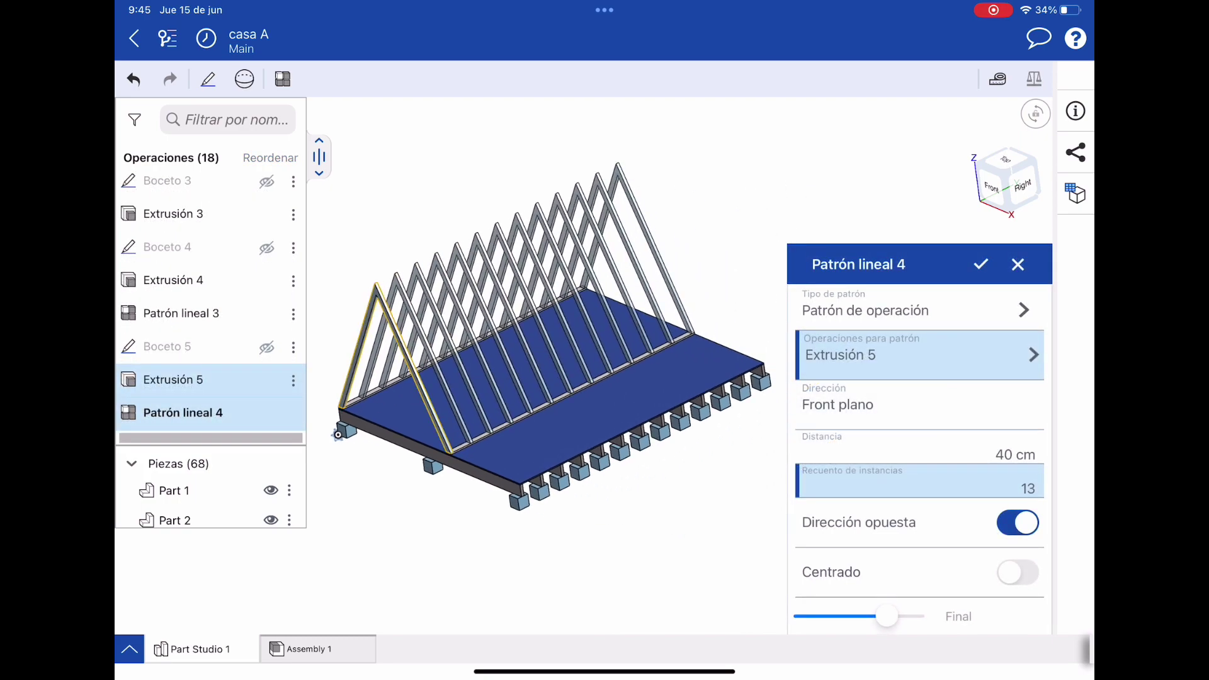
{"action": "left_click_drag", "start_coordinate": [599, 378], "coordinate": [535, 353]}
{"action": "mouse_move", "coordinate": [382, 413]}
{"action": "left_mouse_down"}
{"action": "mouse_move", "coordinate": [443, 491]}
{"action": "mouse_move", "coordinate": [359, 460]}
{"action": "left_mouse_up"}
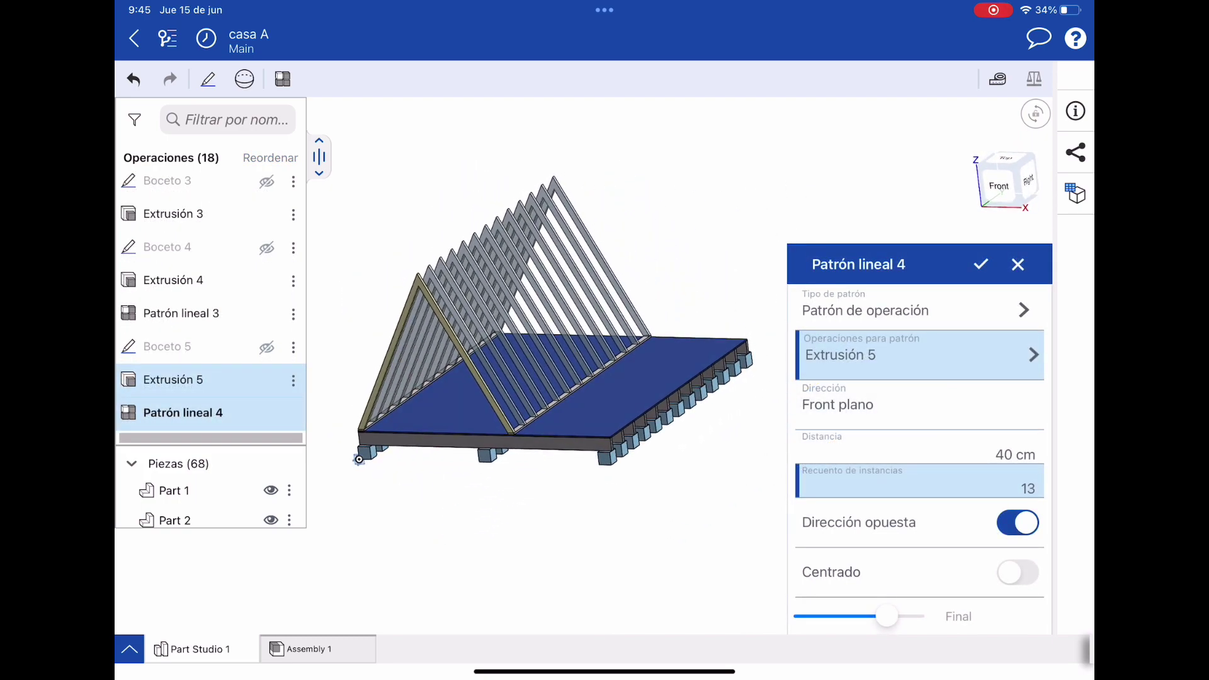
{"action": "left_click", "coordinate": [980, 264]}
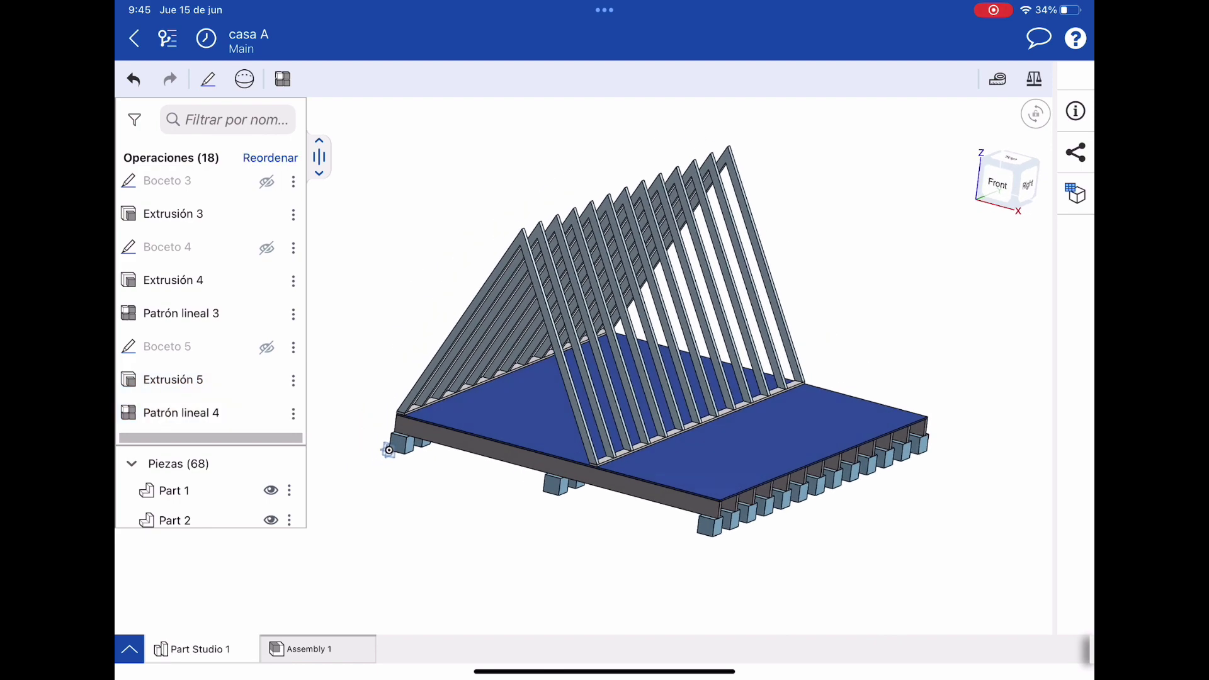